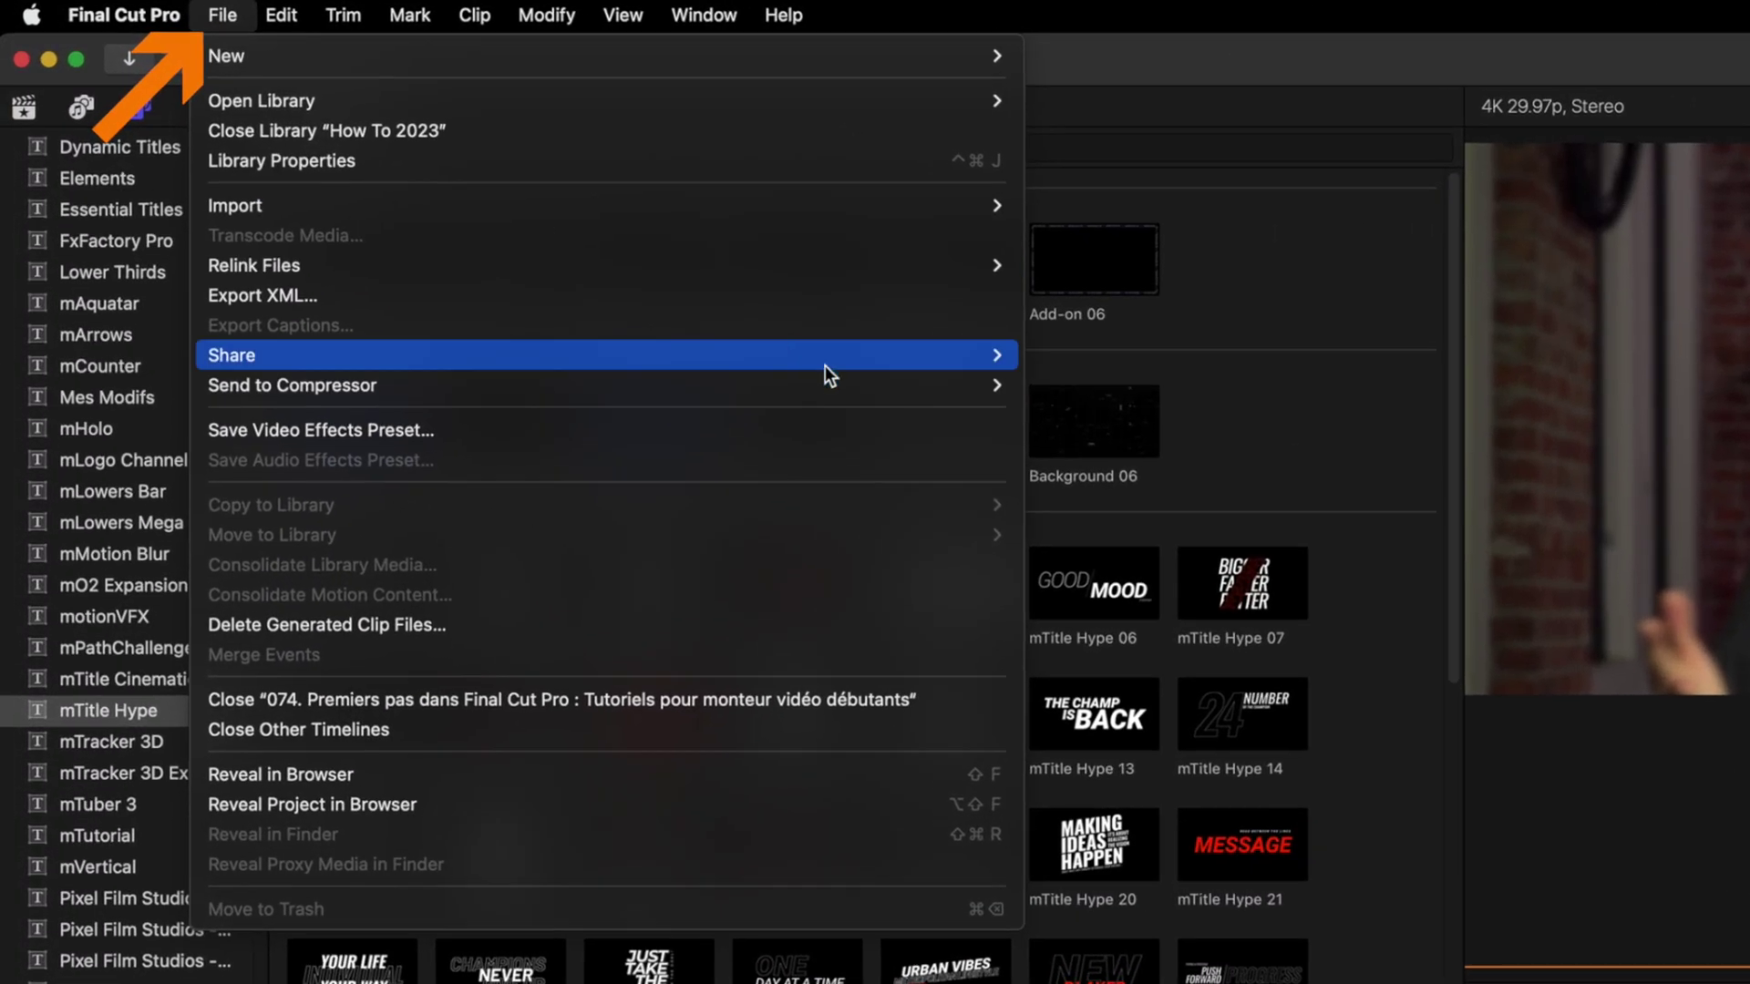
Start exporting the project's timeline via File > Share > Export File.
mouse_move(802, 344)
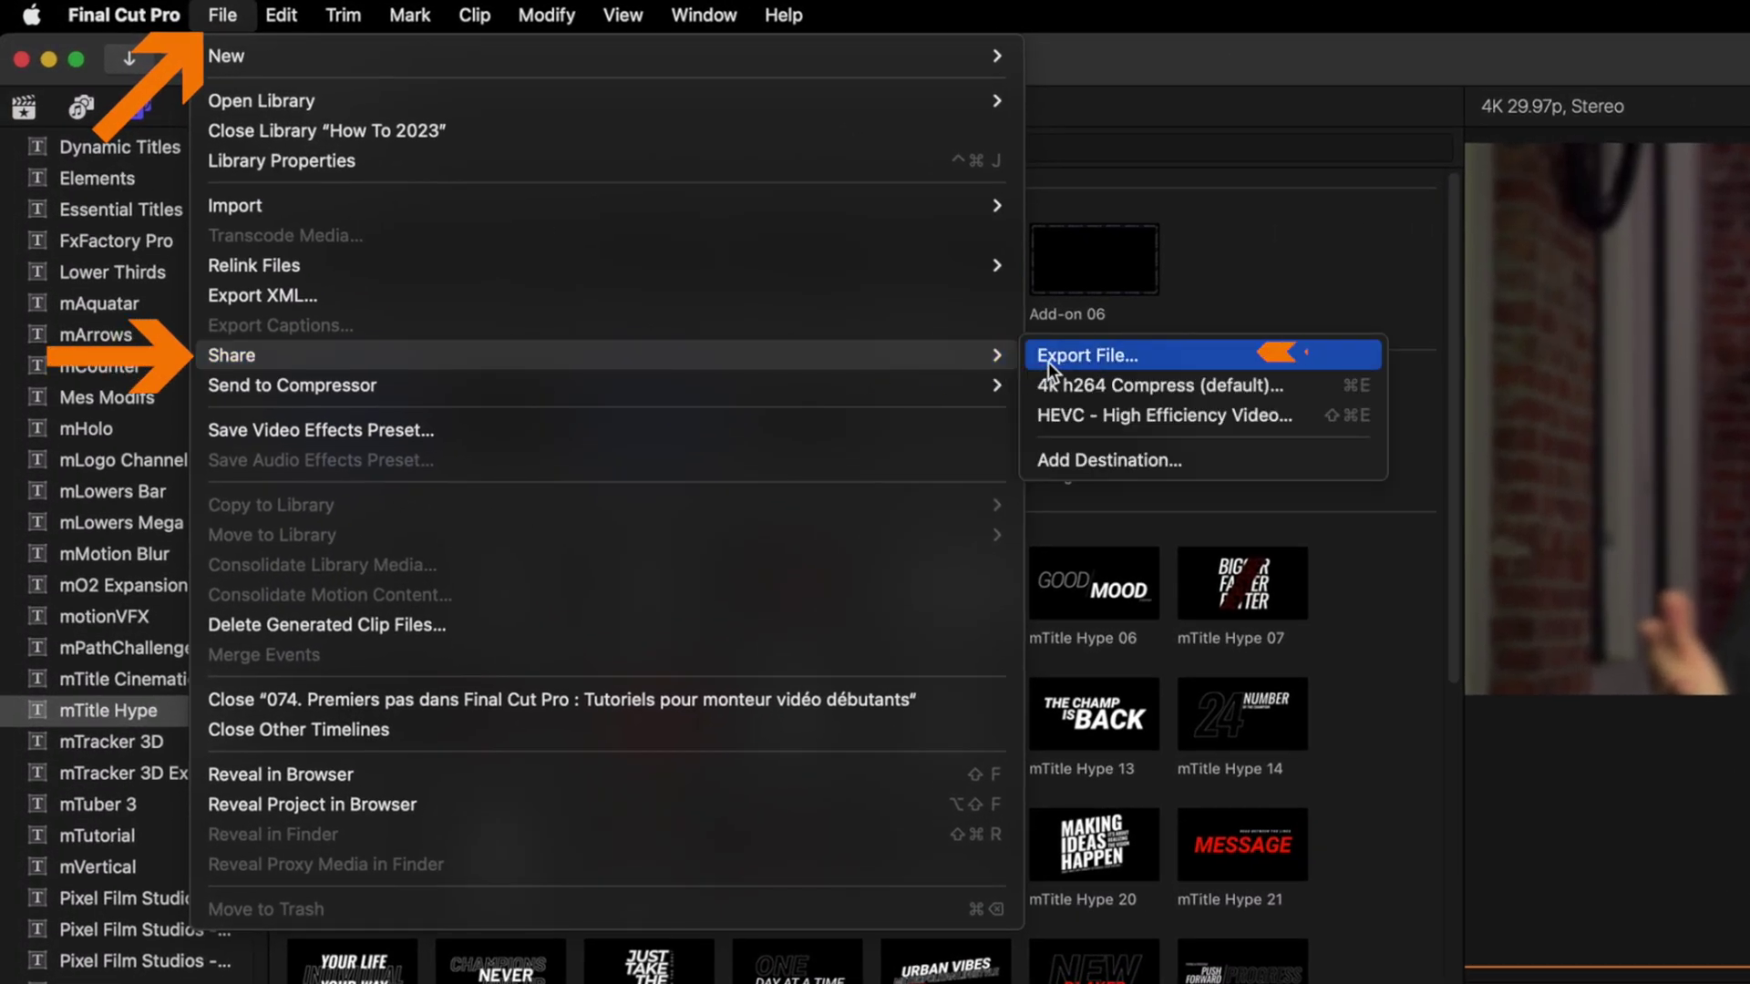
left_click(1157, 364)
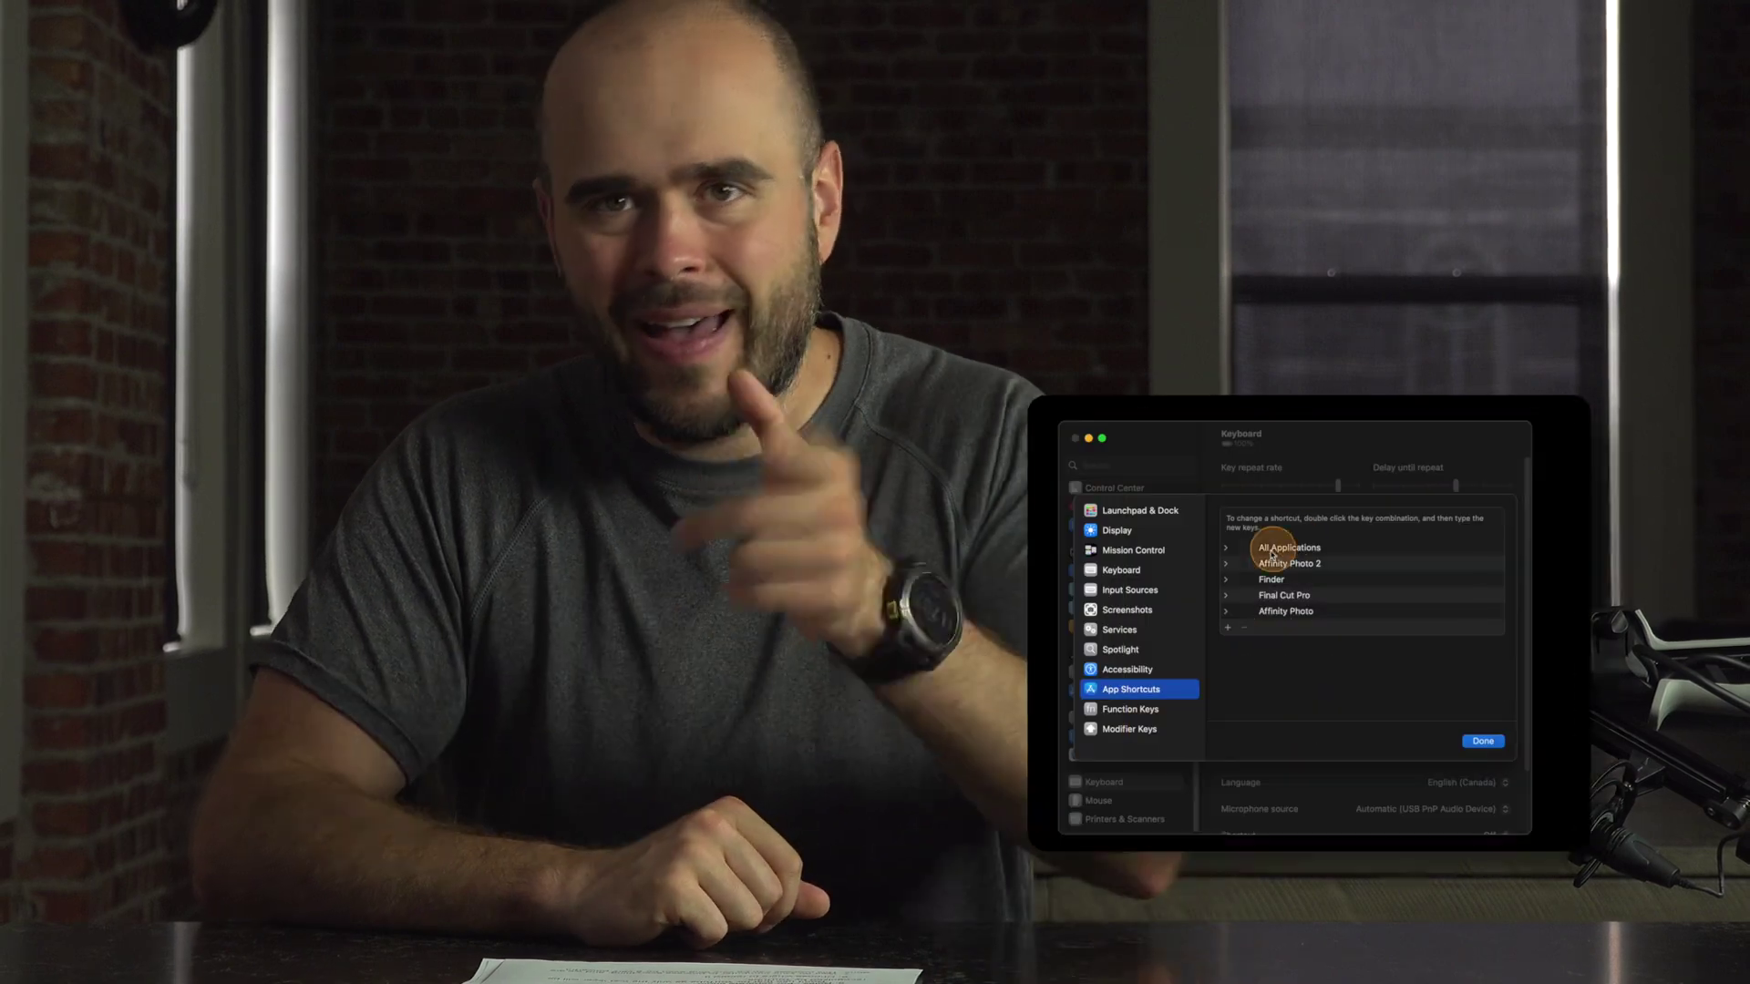
left_click(1228, 696)
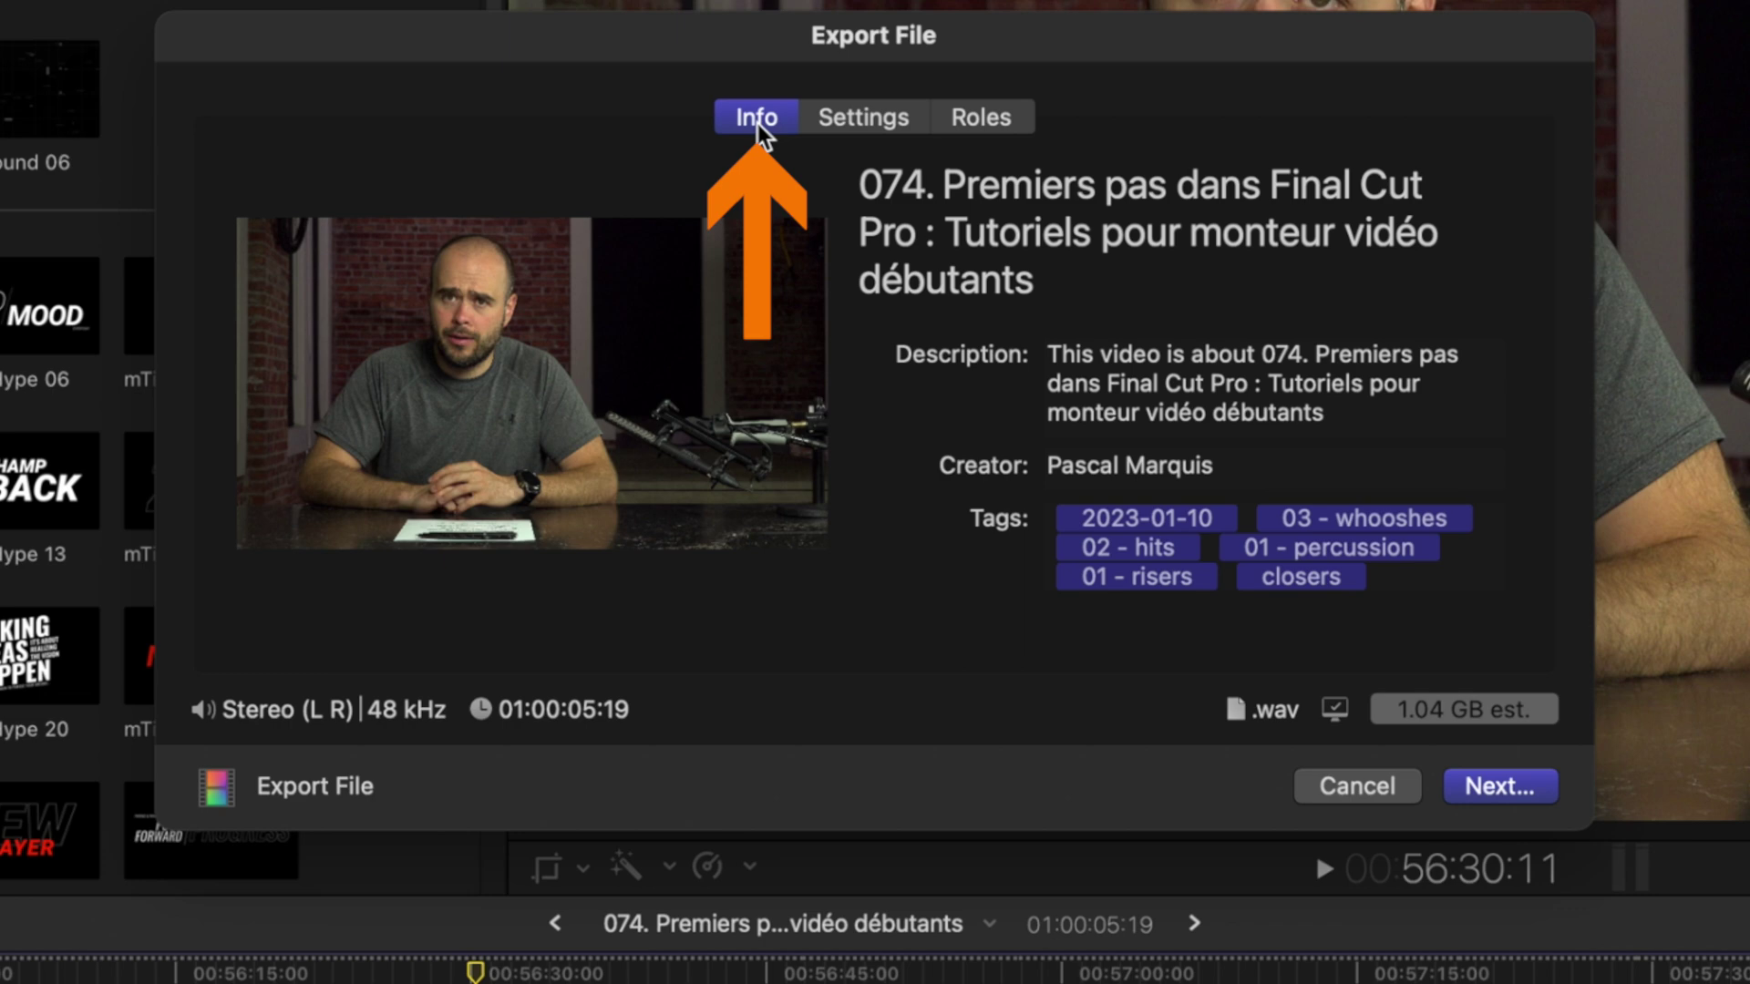
Retitle the export 'change the name' and review its Description, Creator and Tags fields.
left_click(1061, 233)
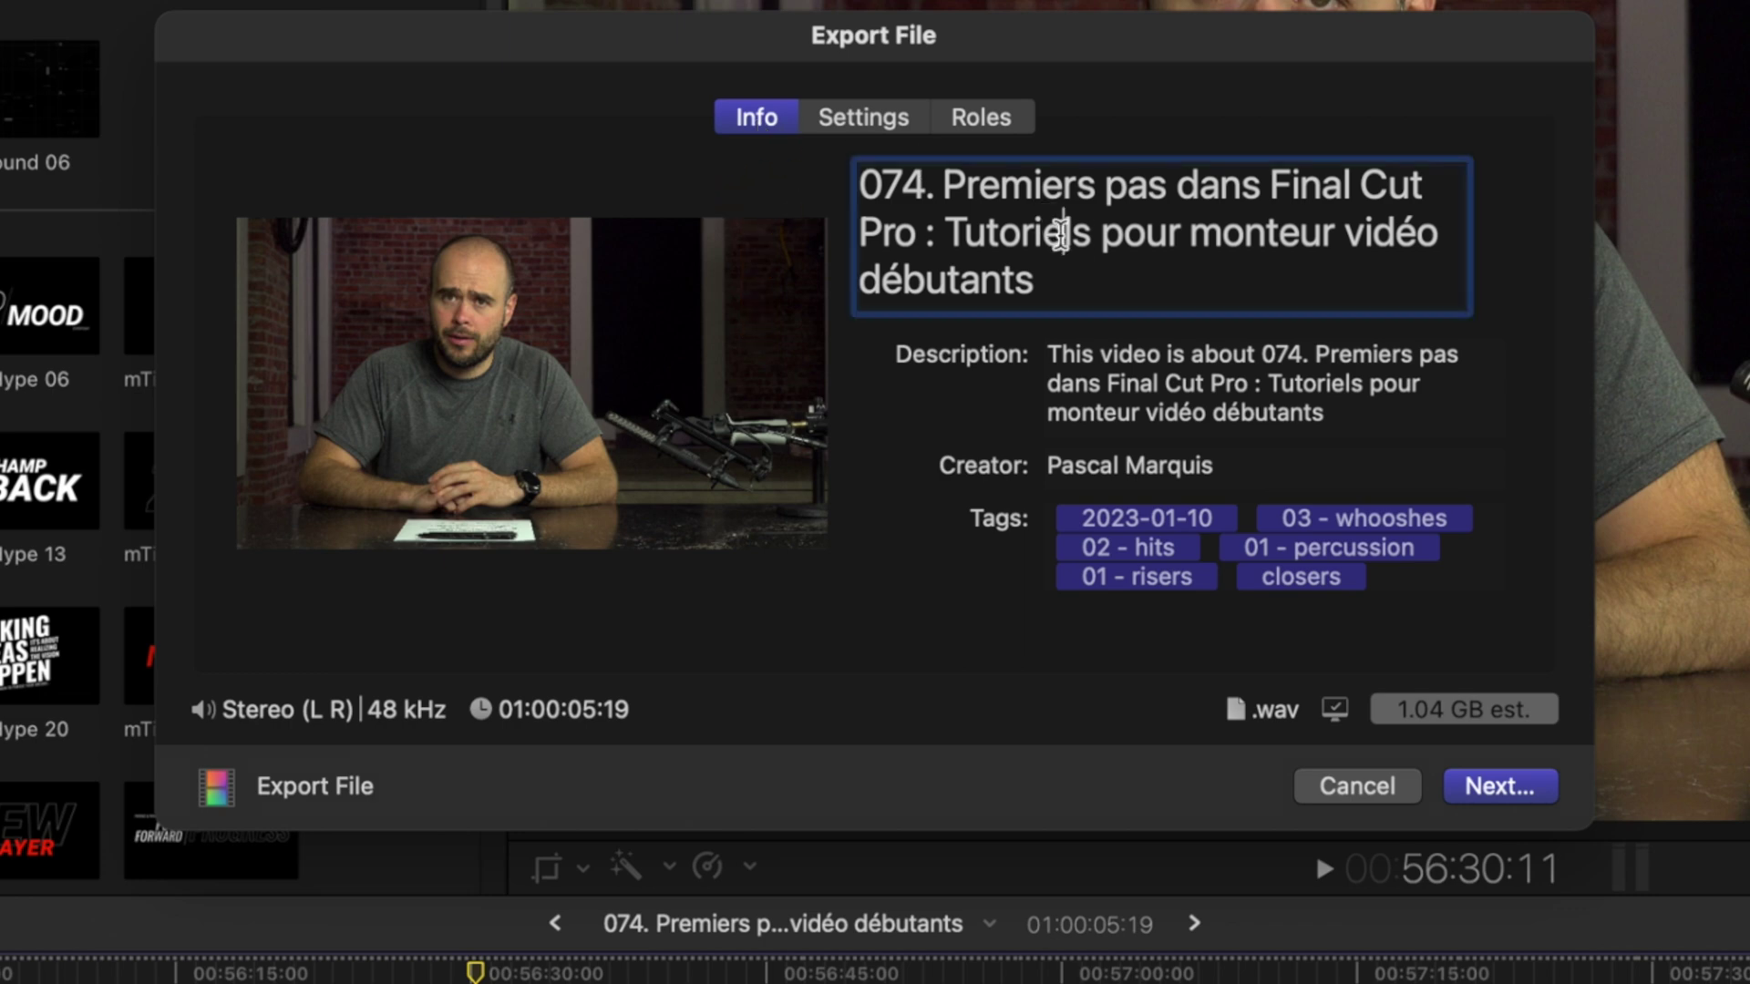
key("super+a")
type("change the")
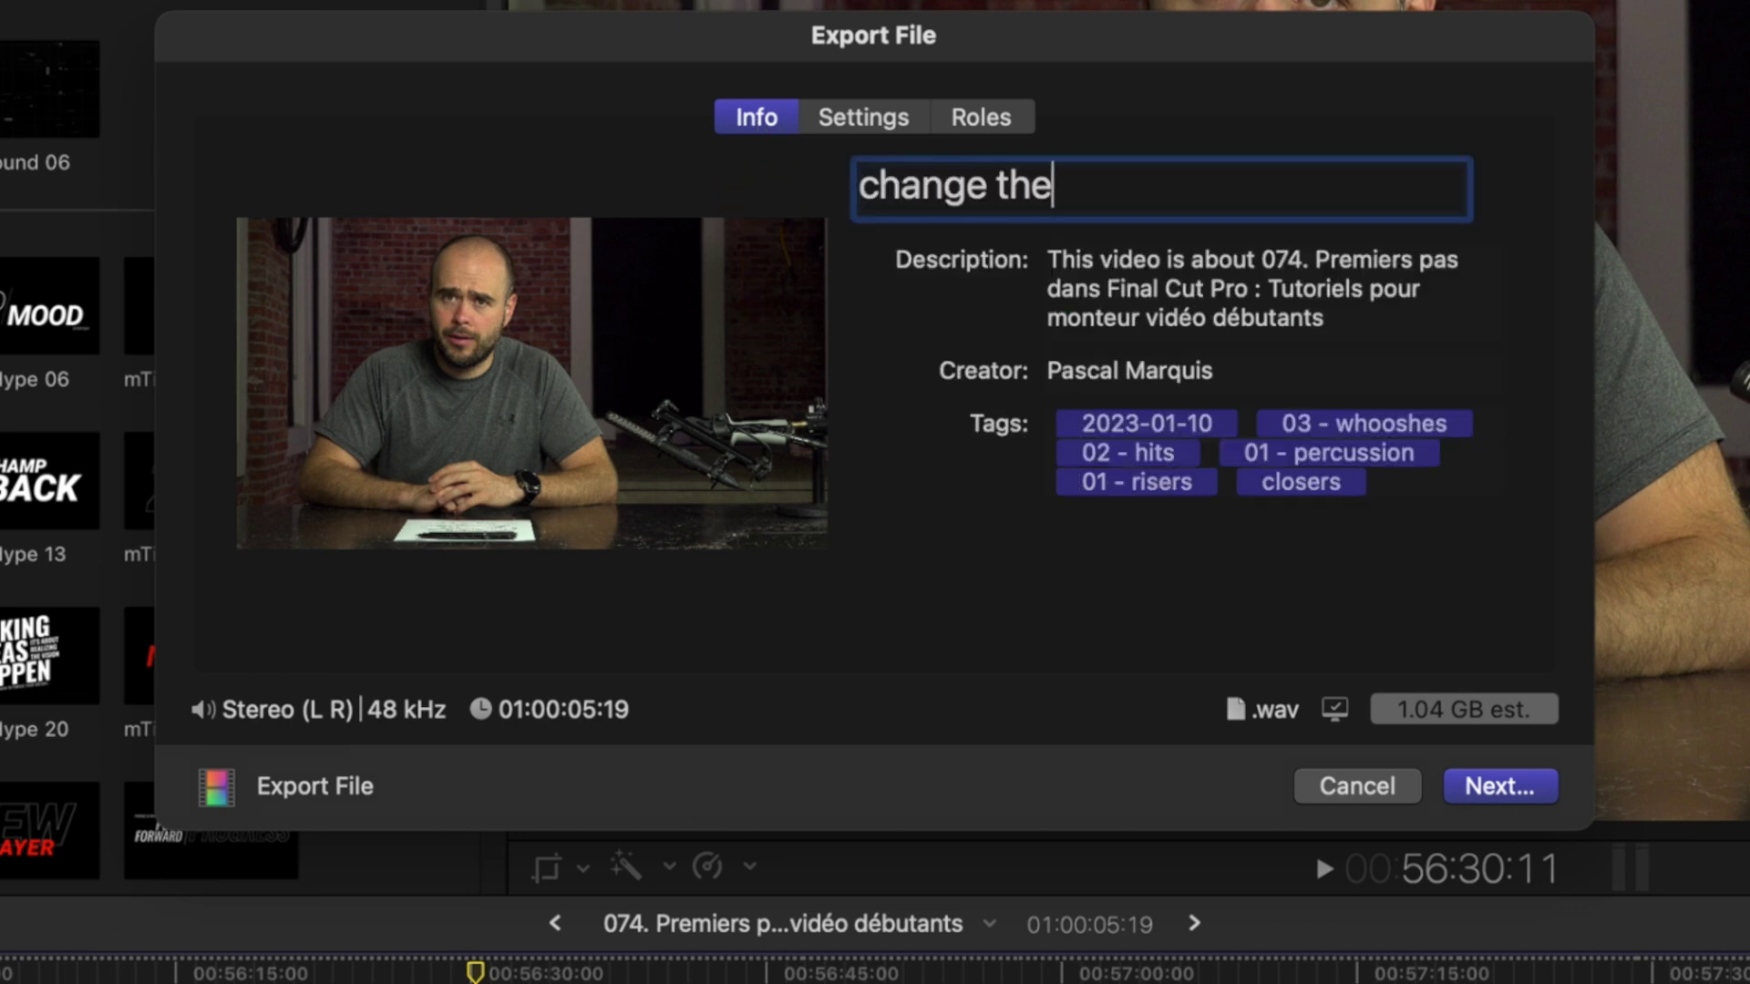
type(" name")
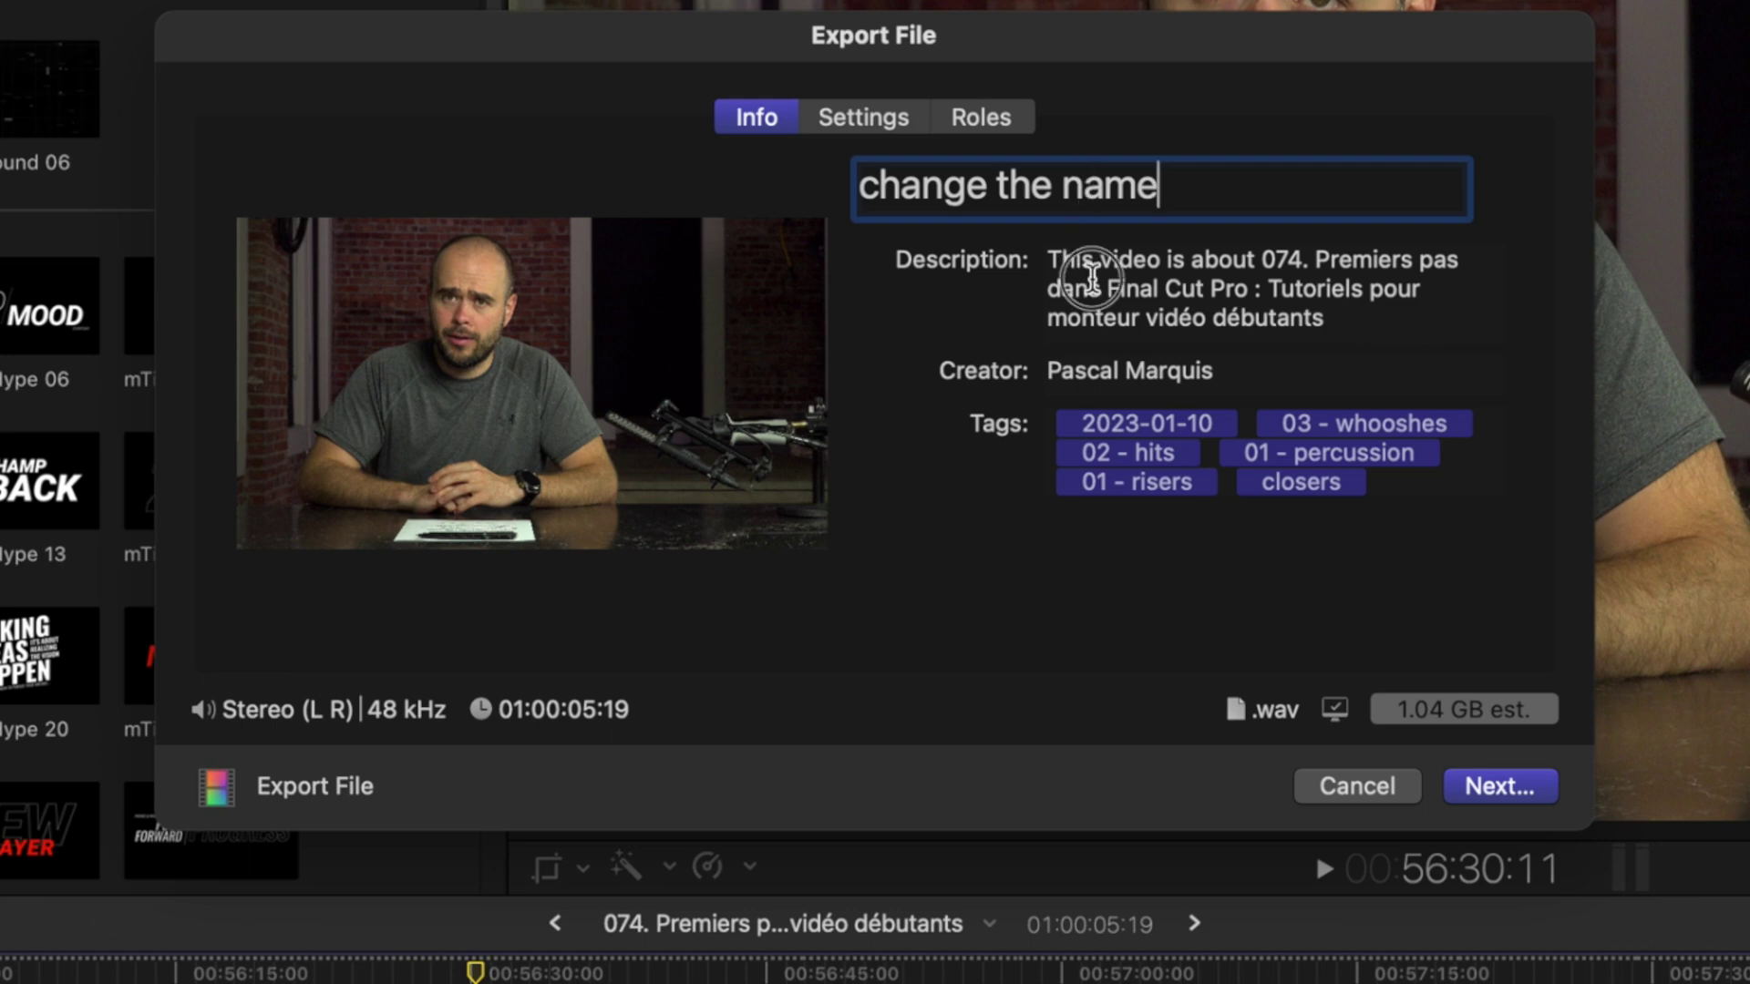
left_click(1092, 273)
left_click(1117, 371)
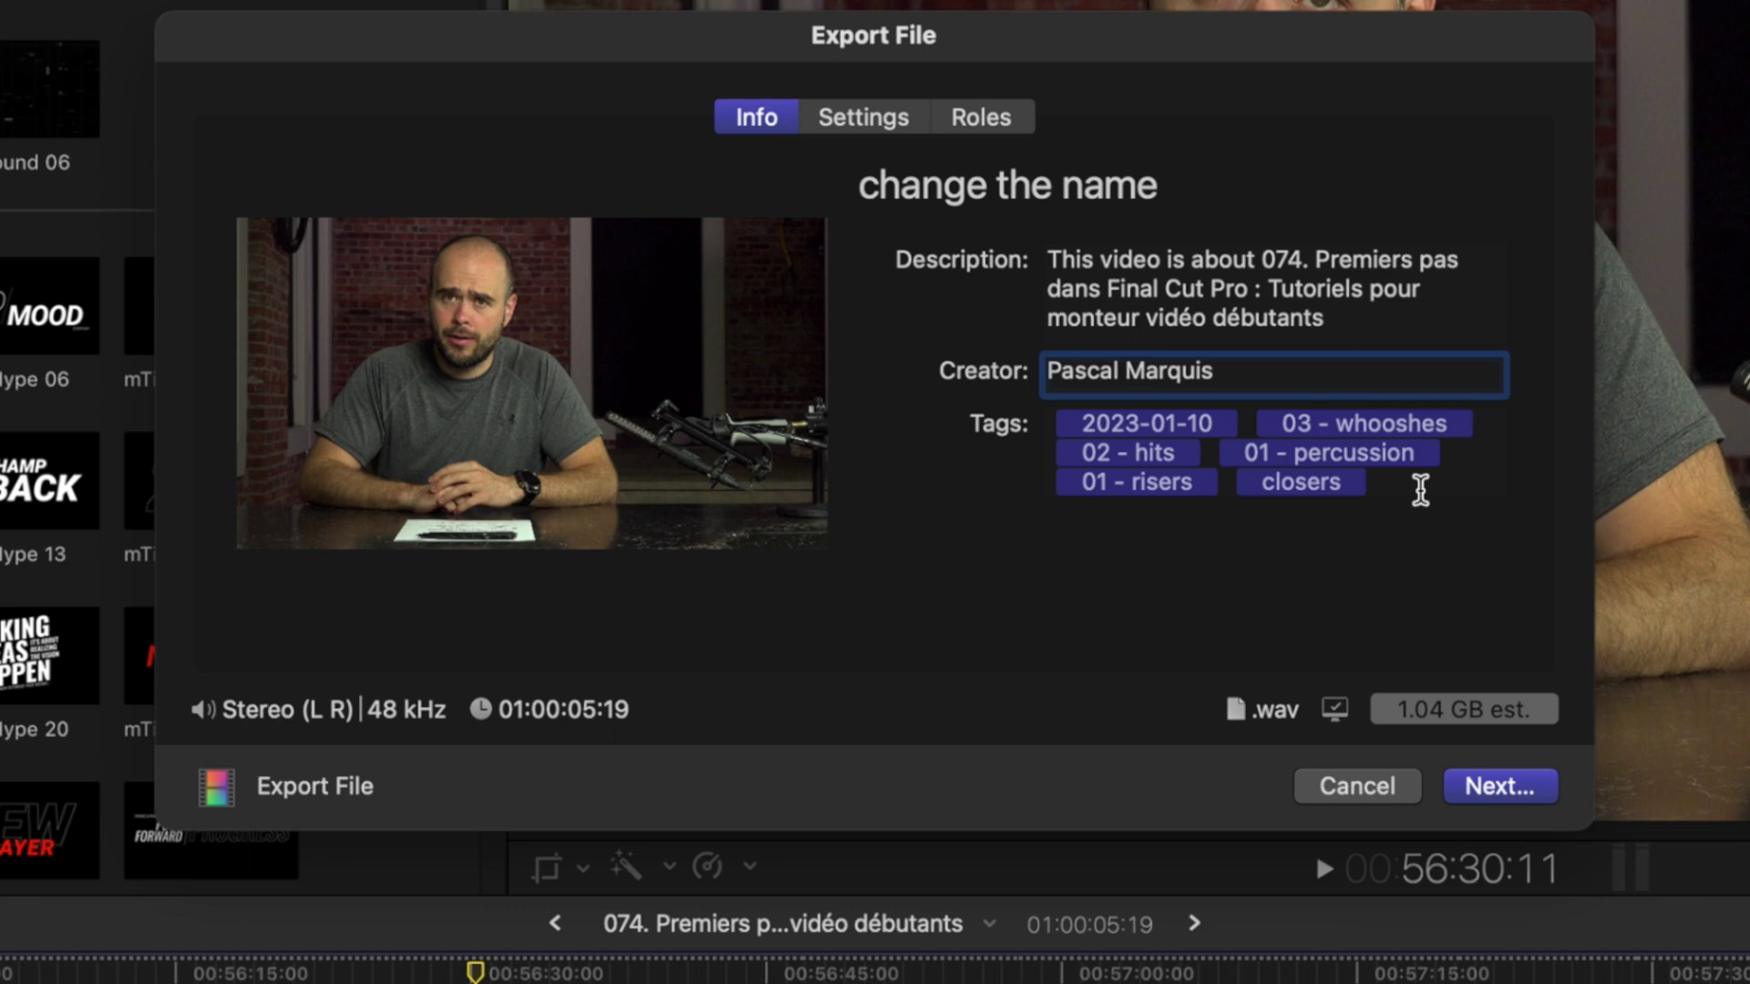
left_click(1421, 489)
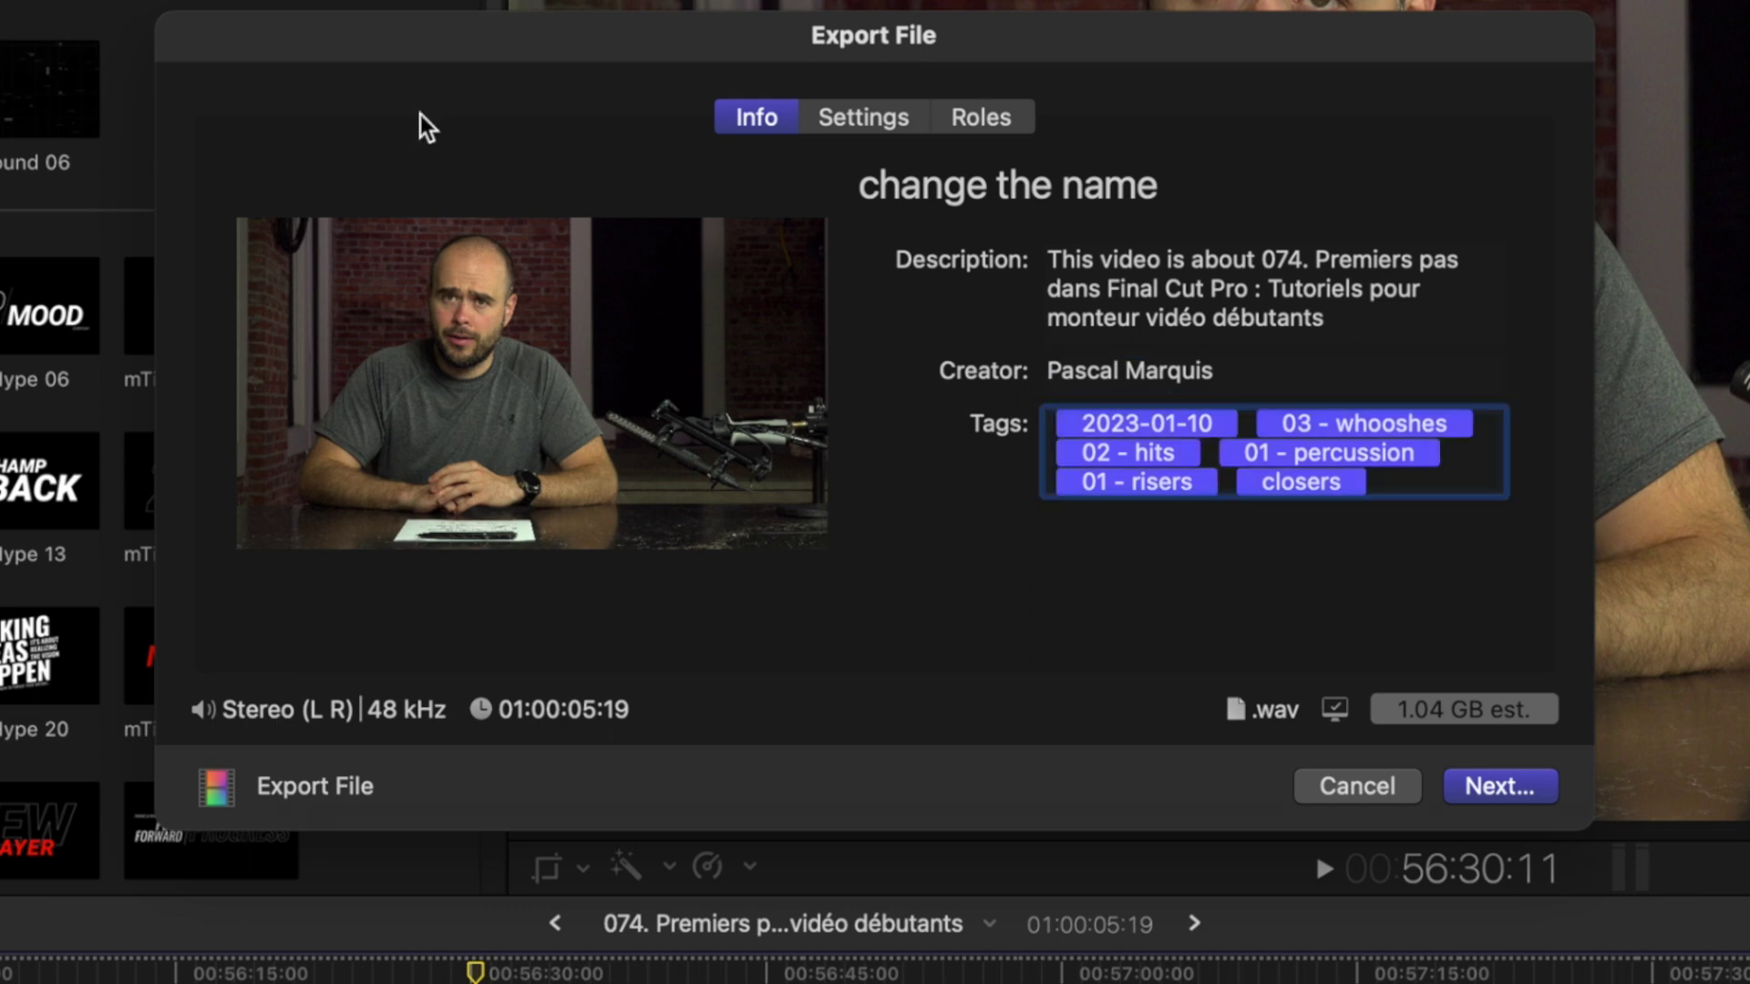
left_click(839, 133)
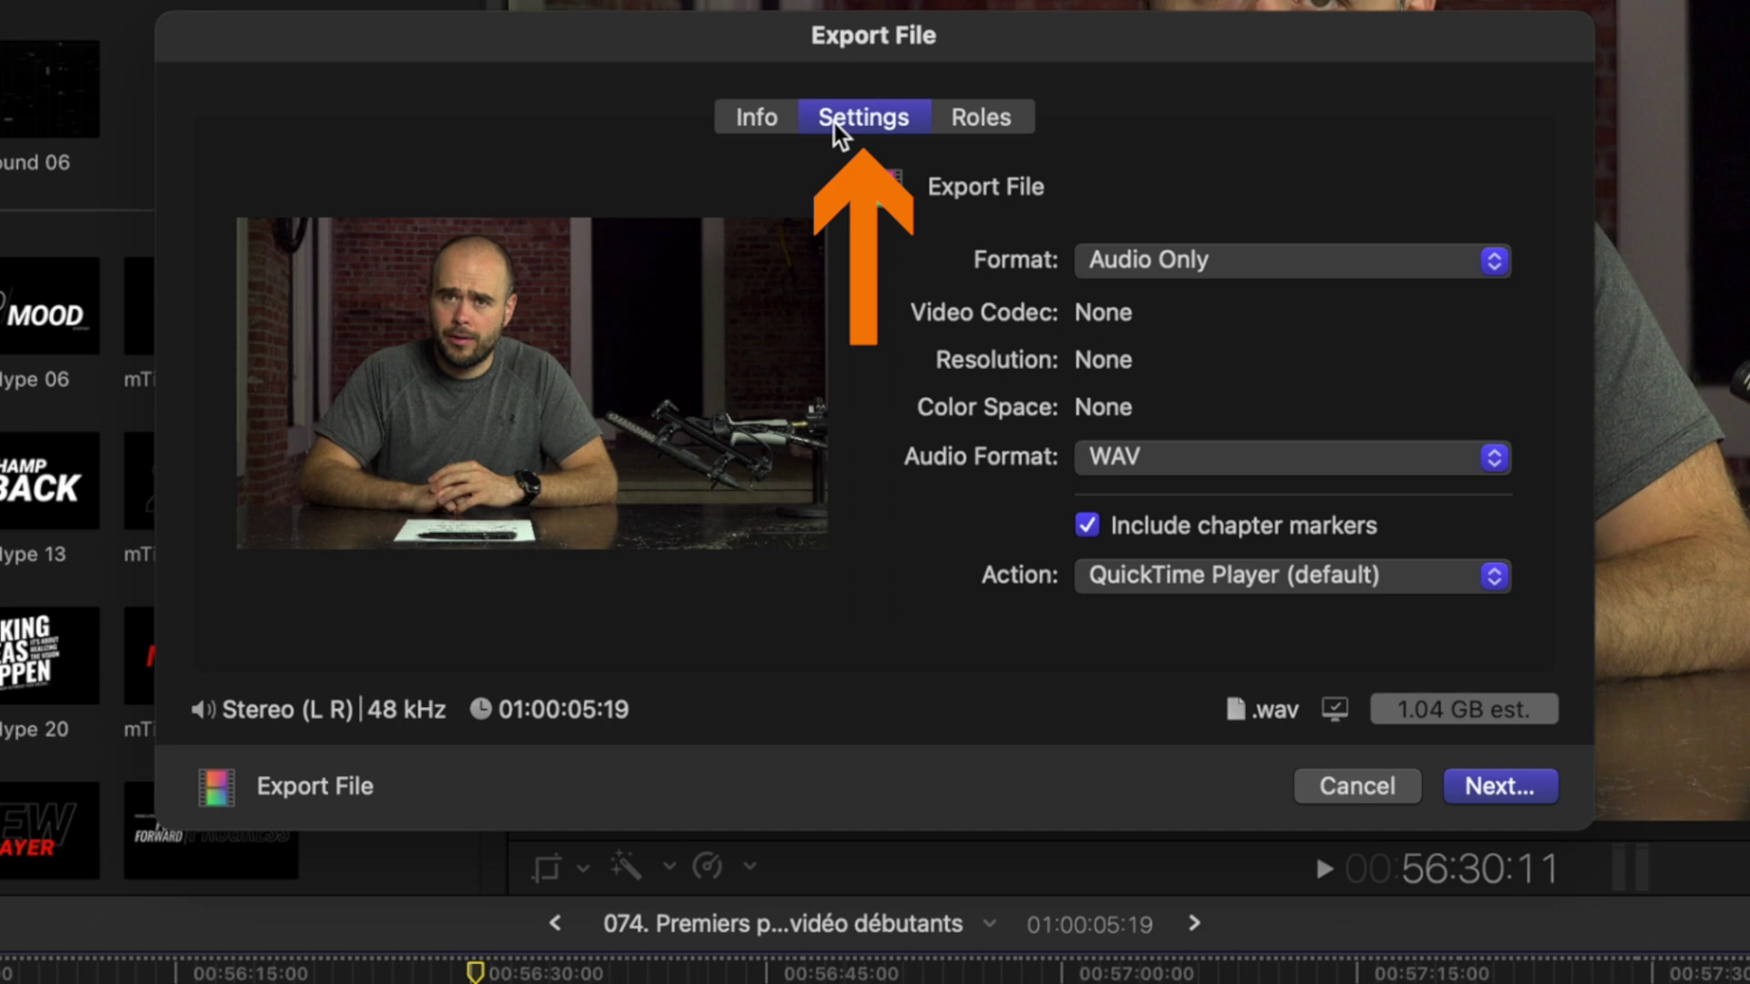
Set the export Format to Video and Audio instead of Audio Only.
left_click(1264, 275)
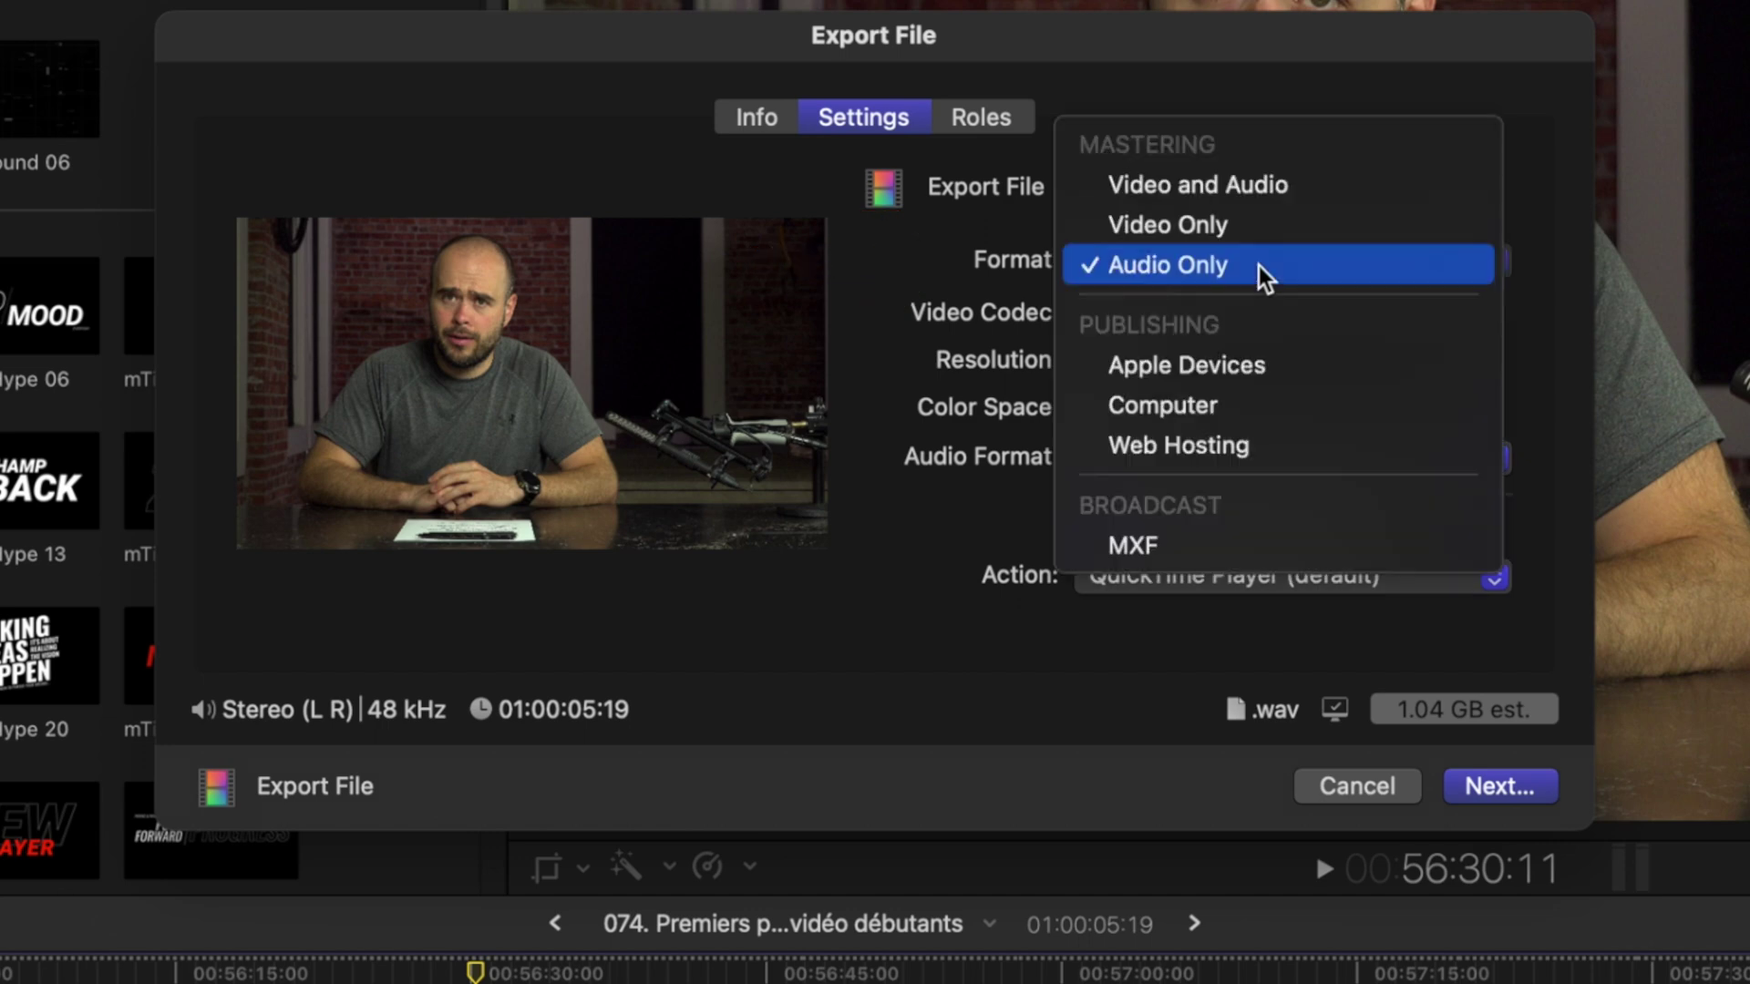
left_click(1303, 206)
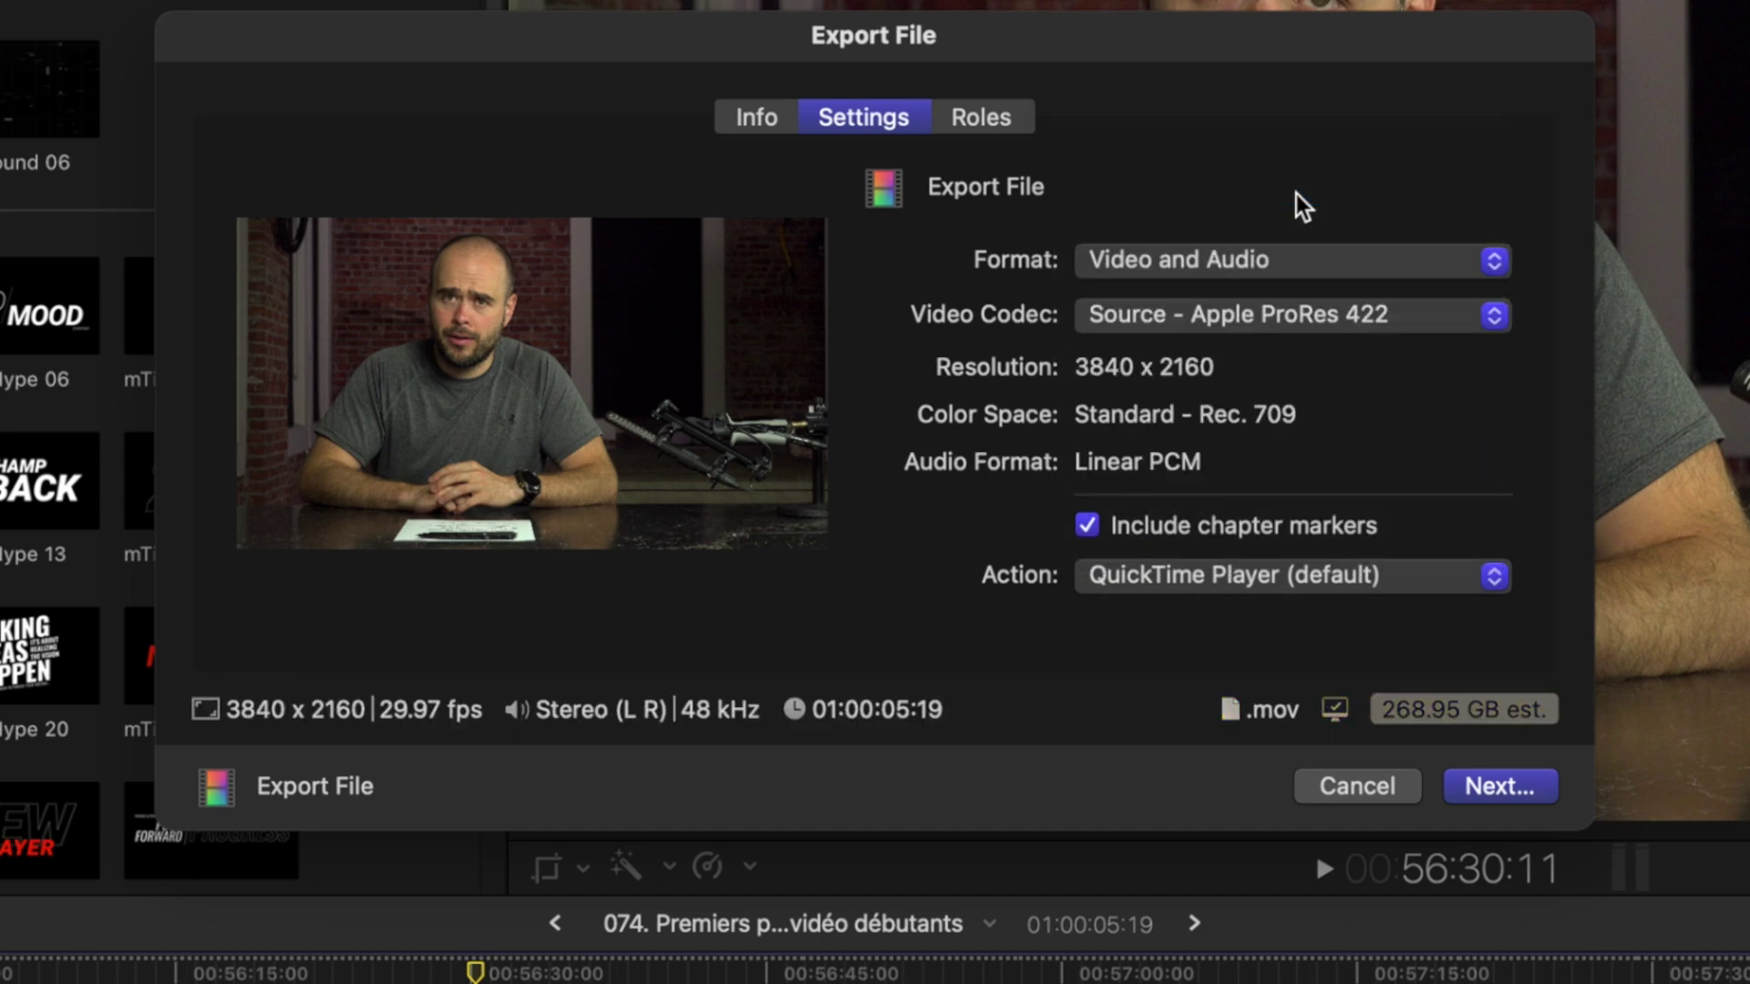
left_click(1312, 314)
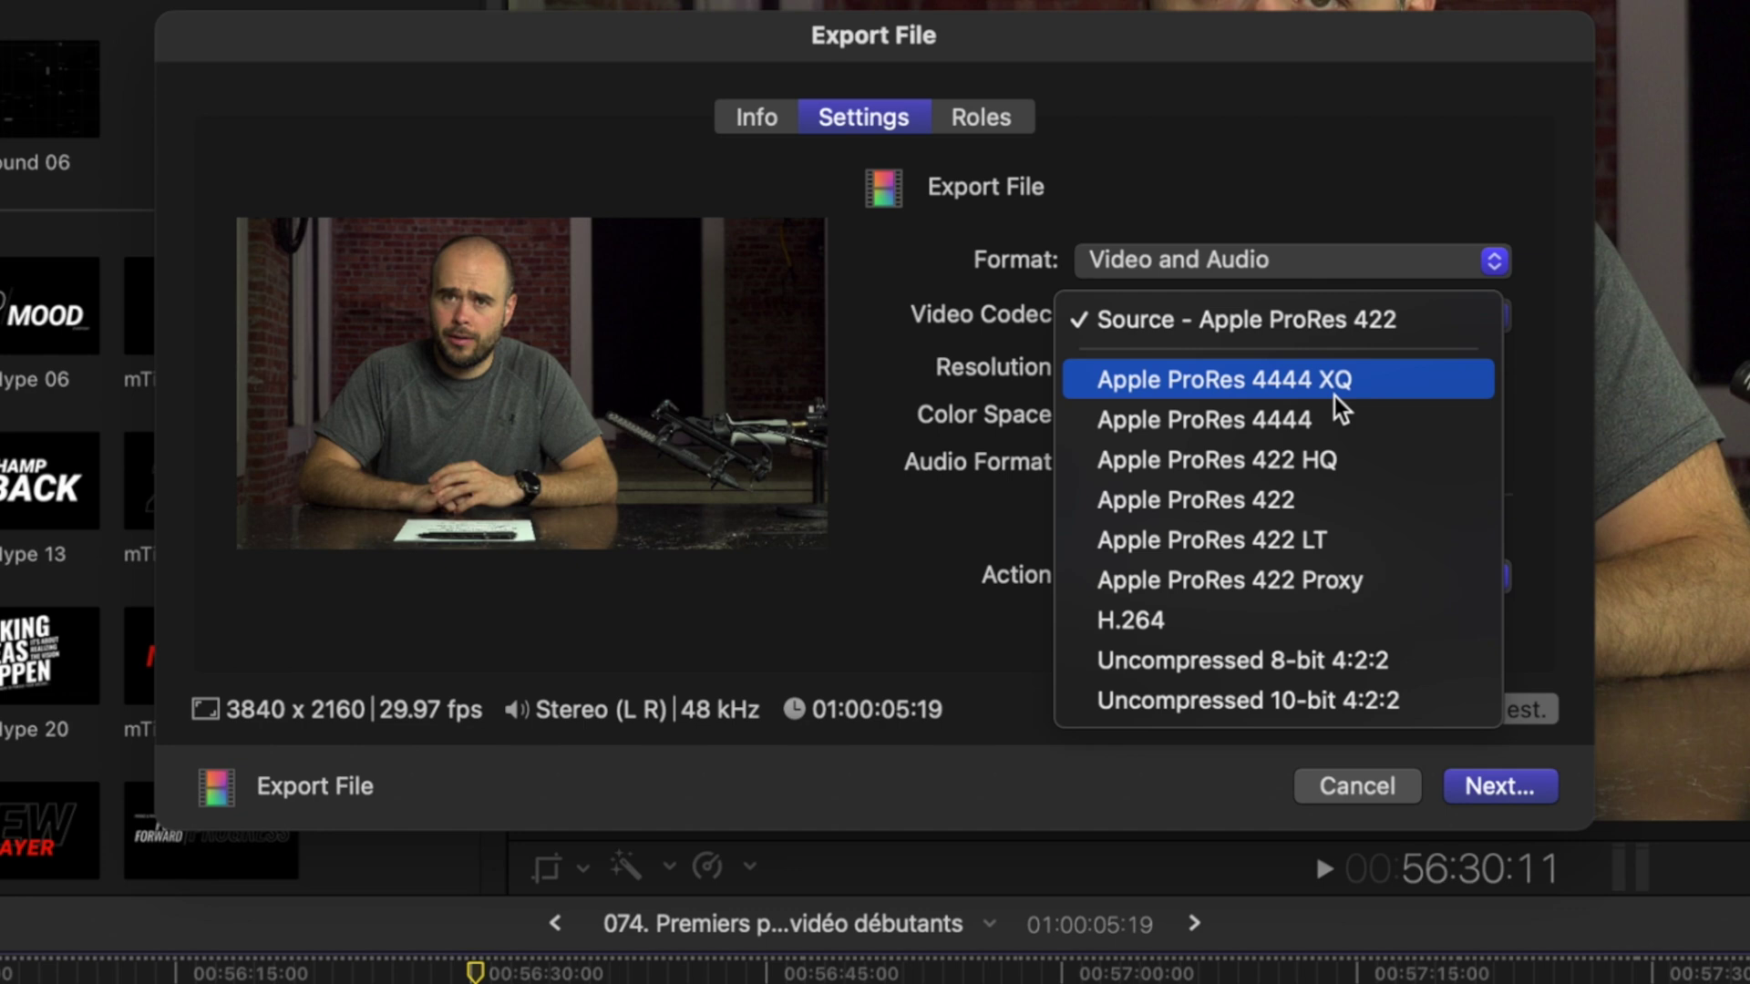
left_click(1305, 626)
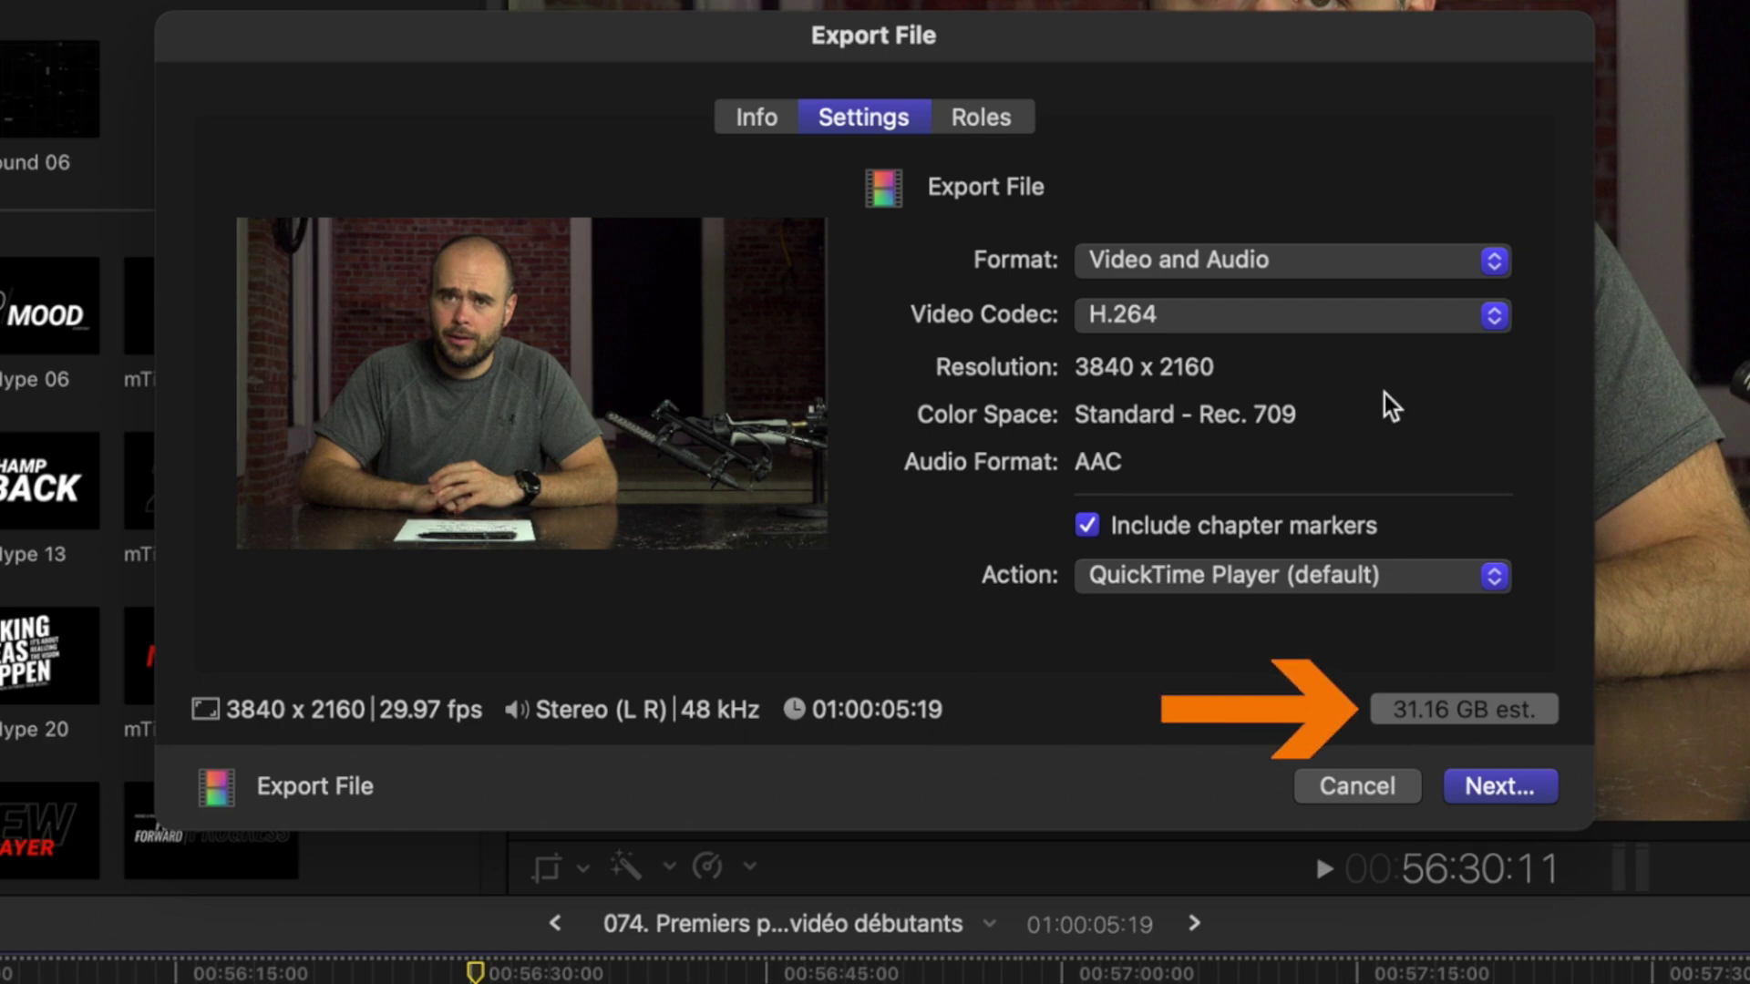
left_click(1376, 328)
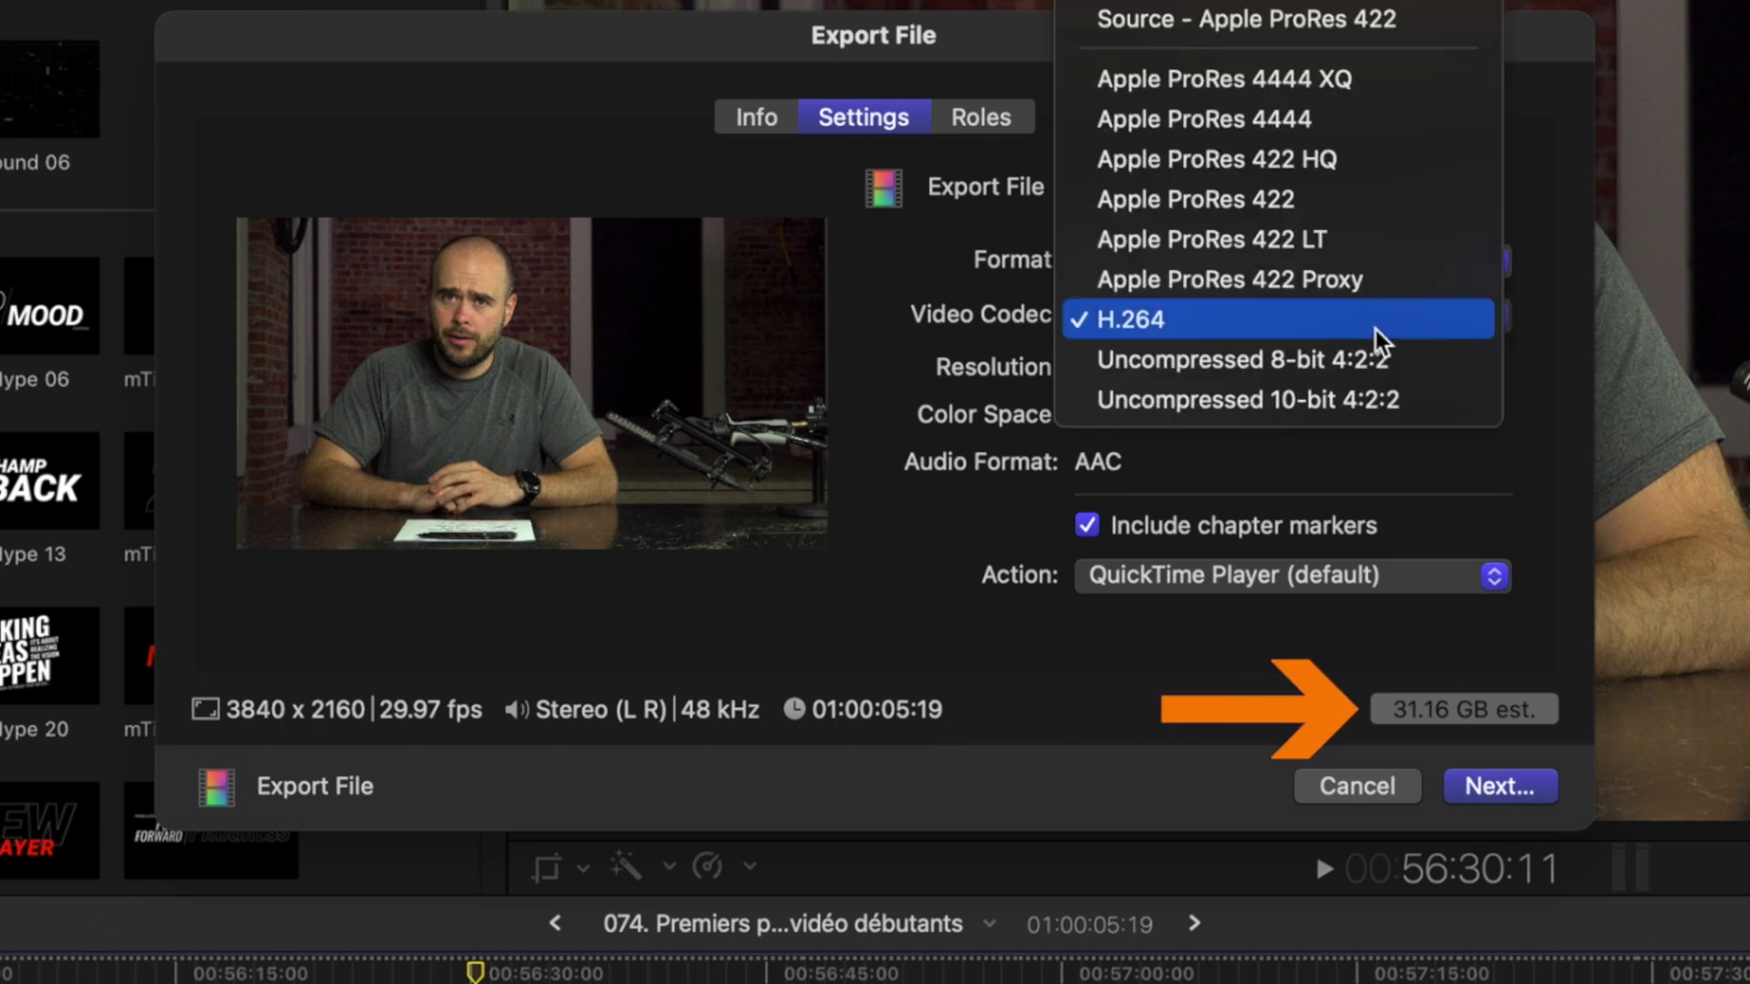
left_click(1358, 258)
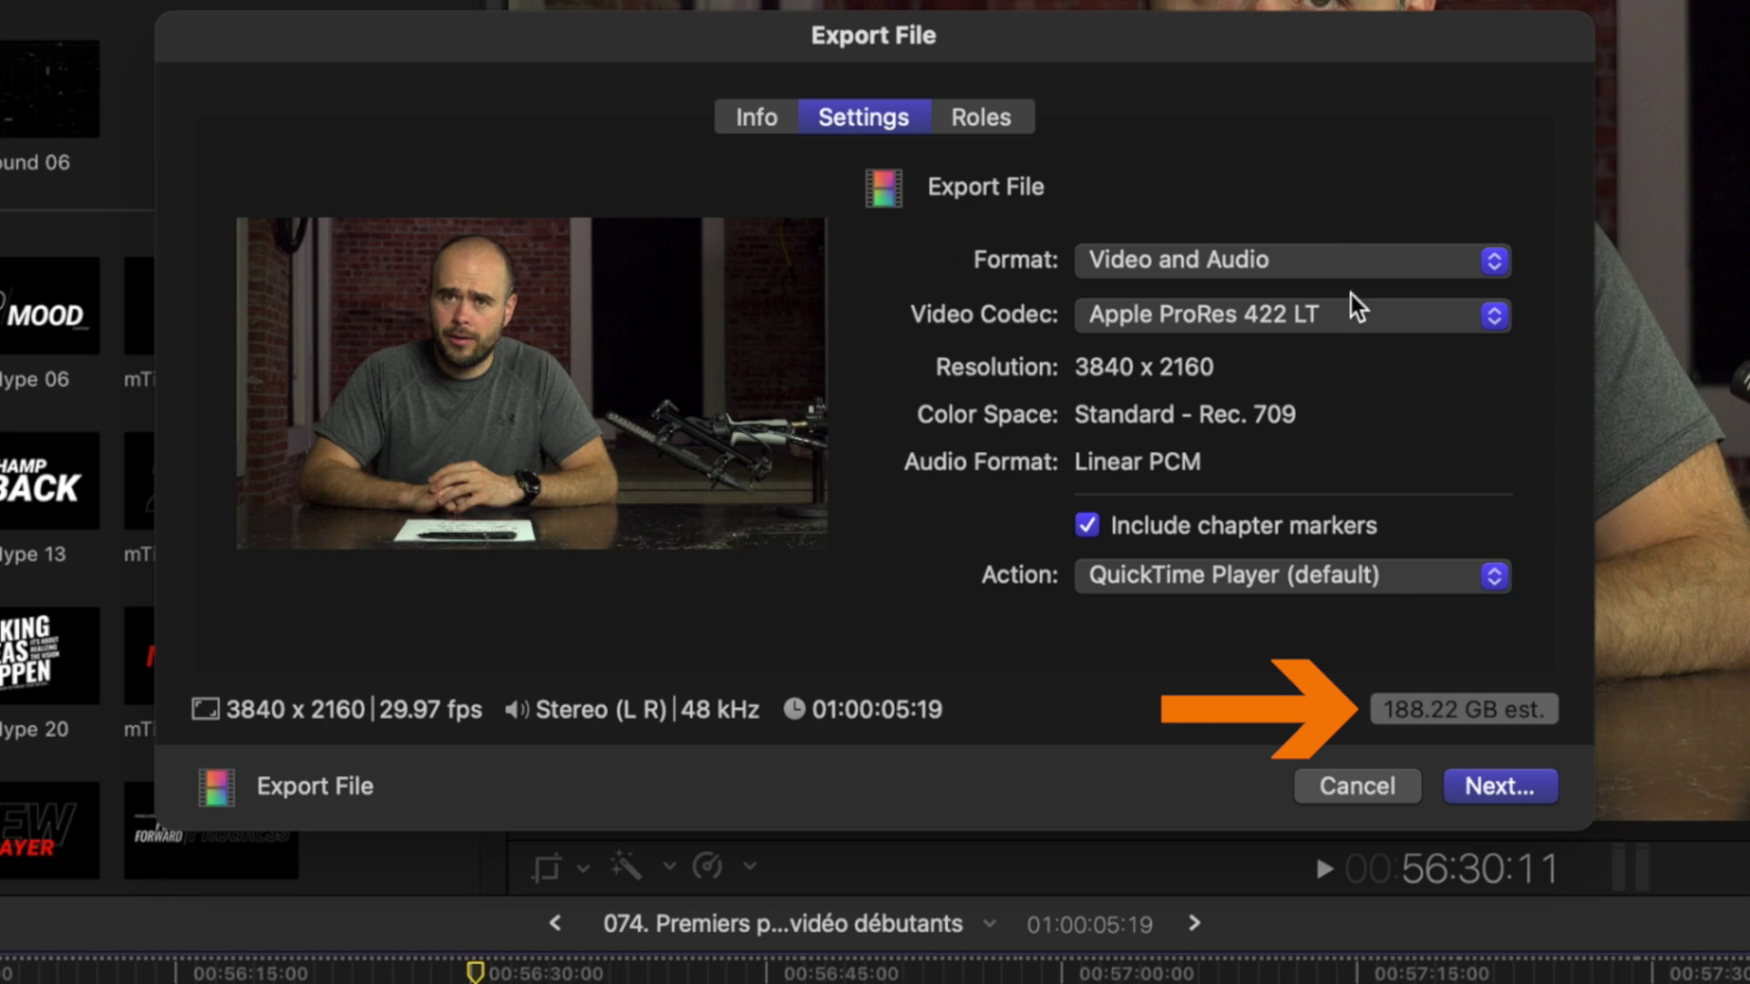
left_click(1356, 327)
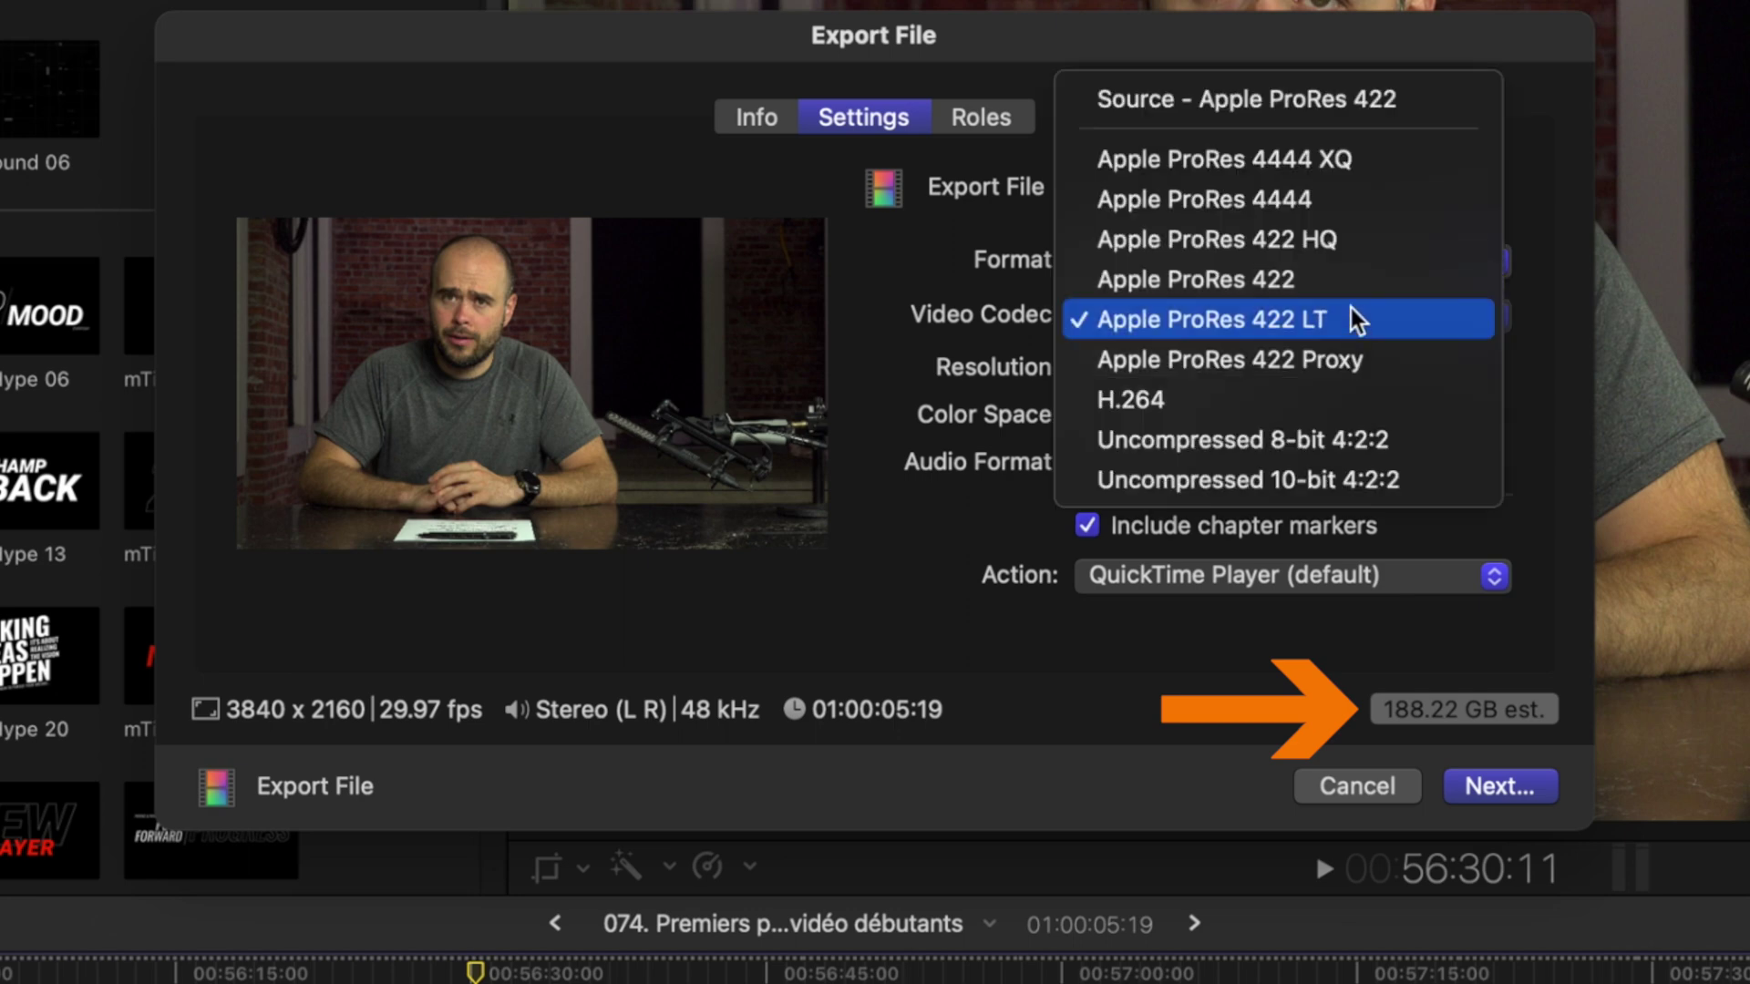
left_click(1346, 164)
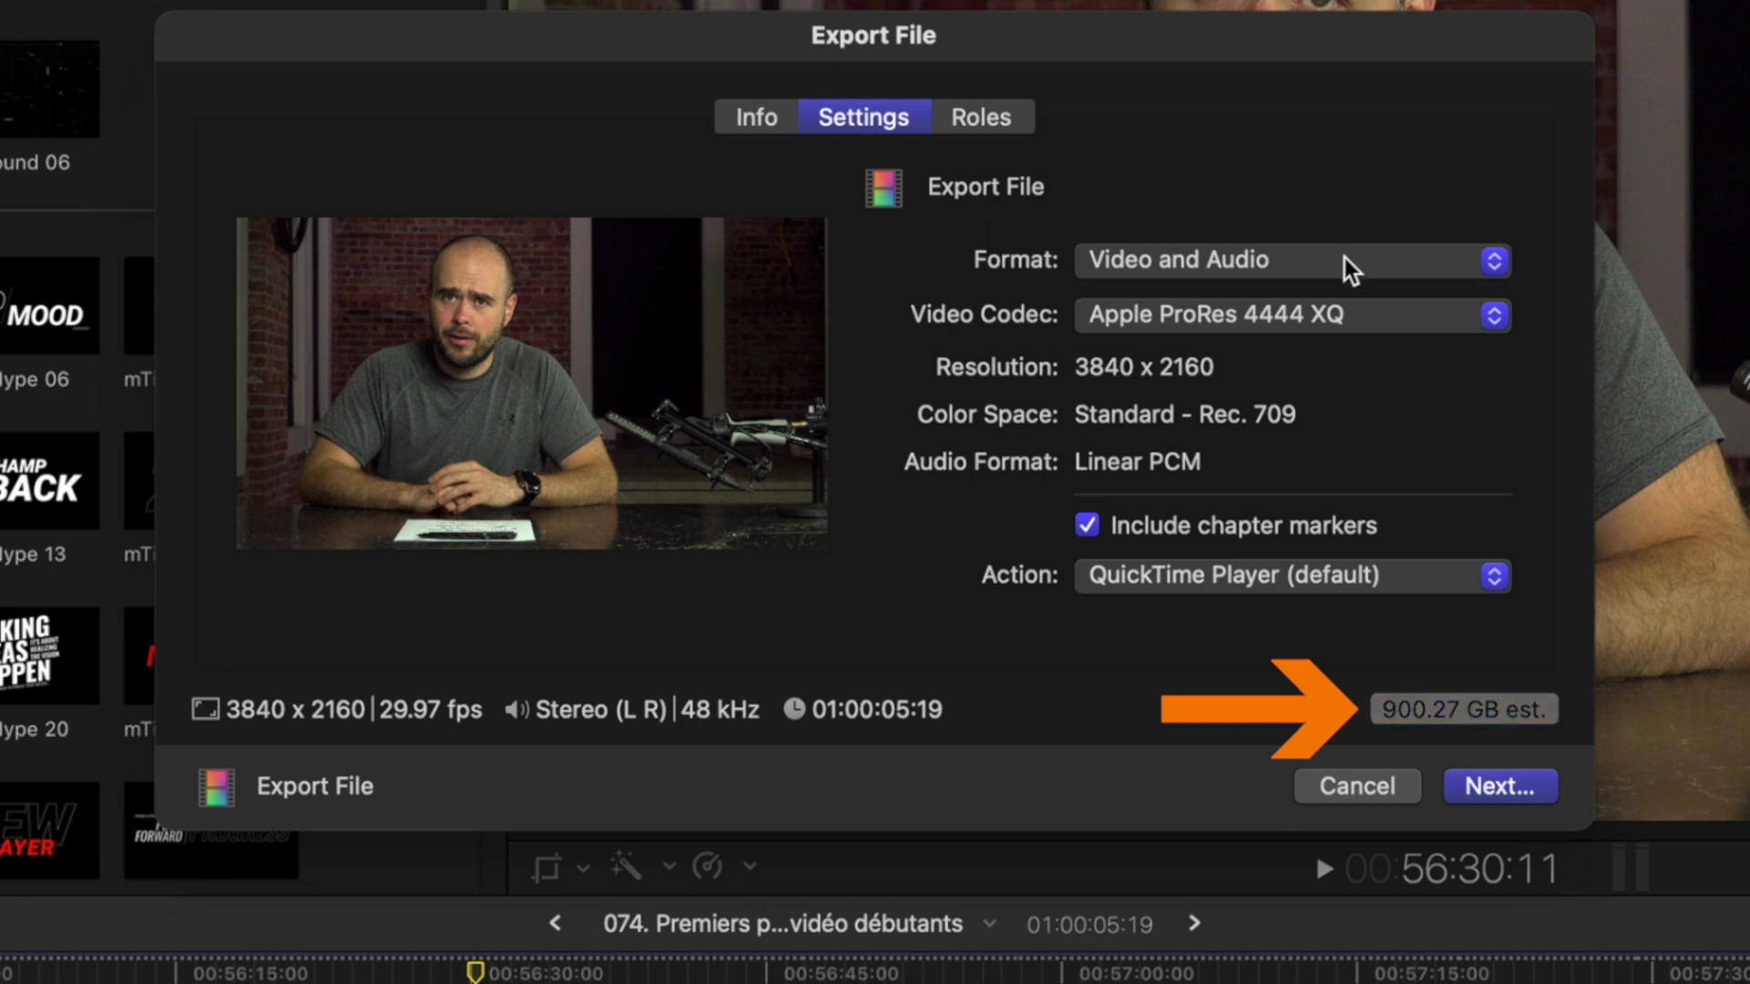
left_click(1367, 321)
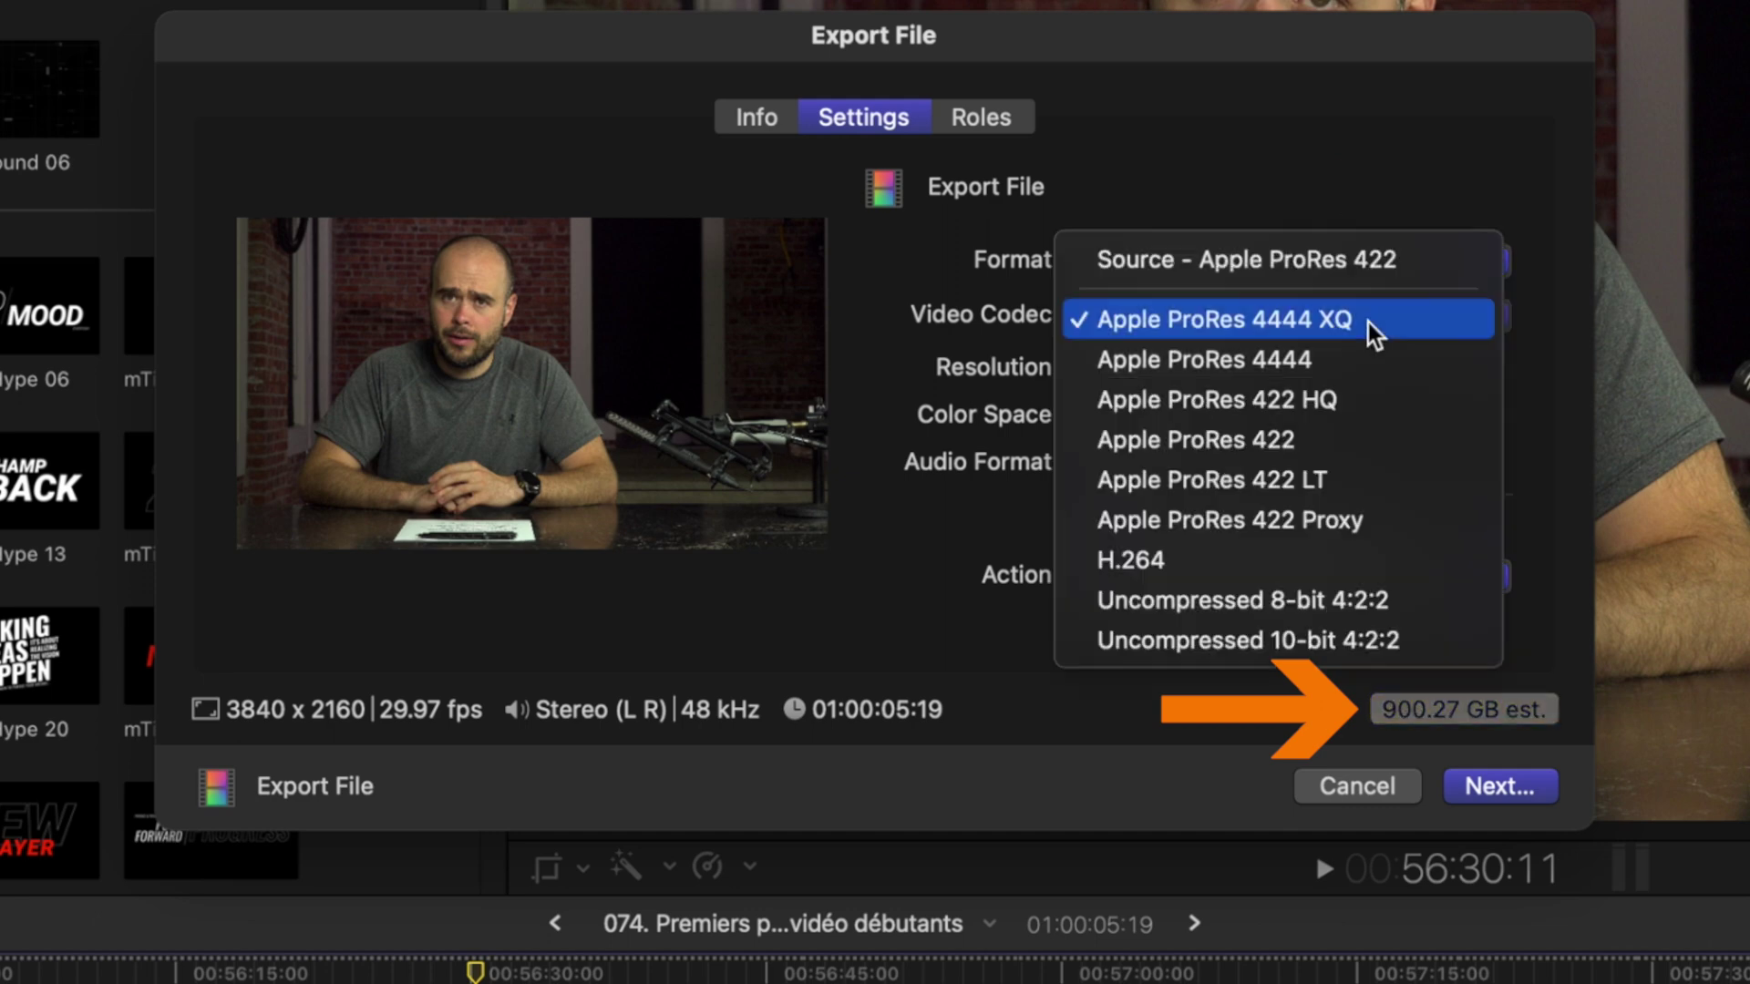
left_click(1249, 576)
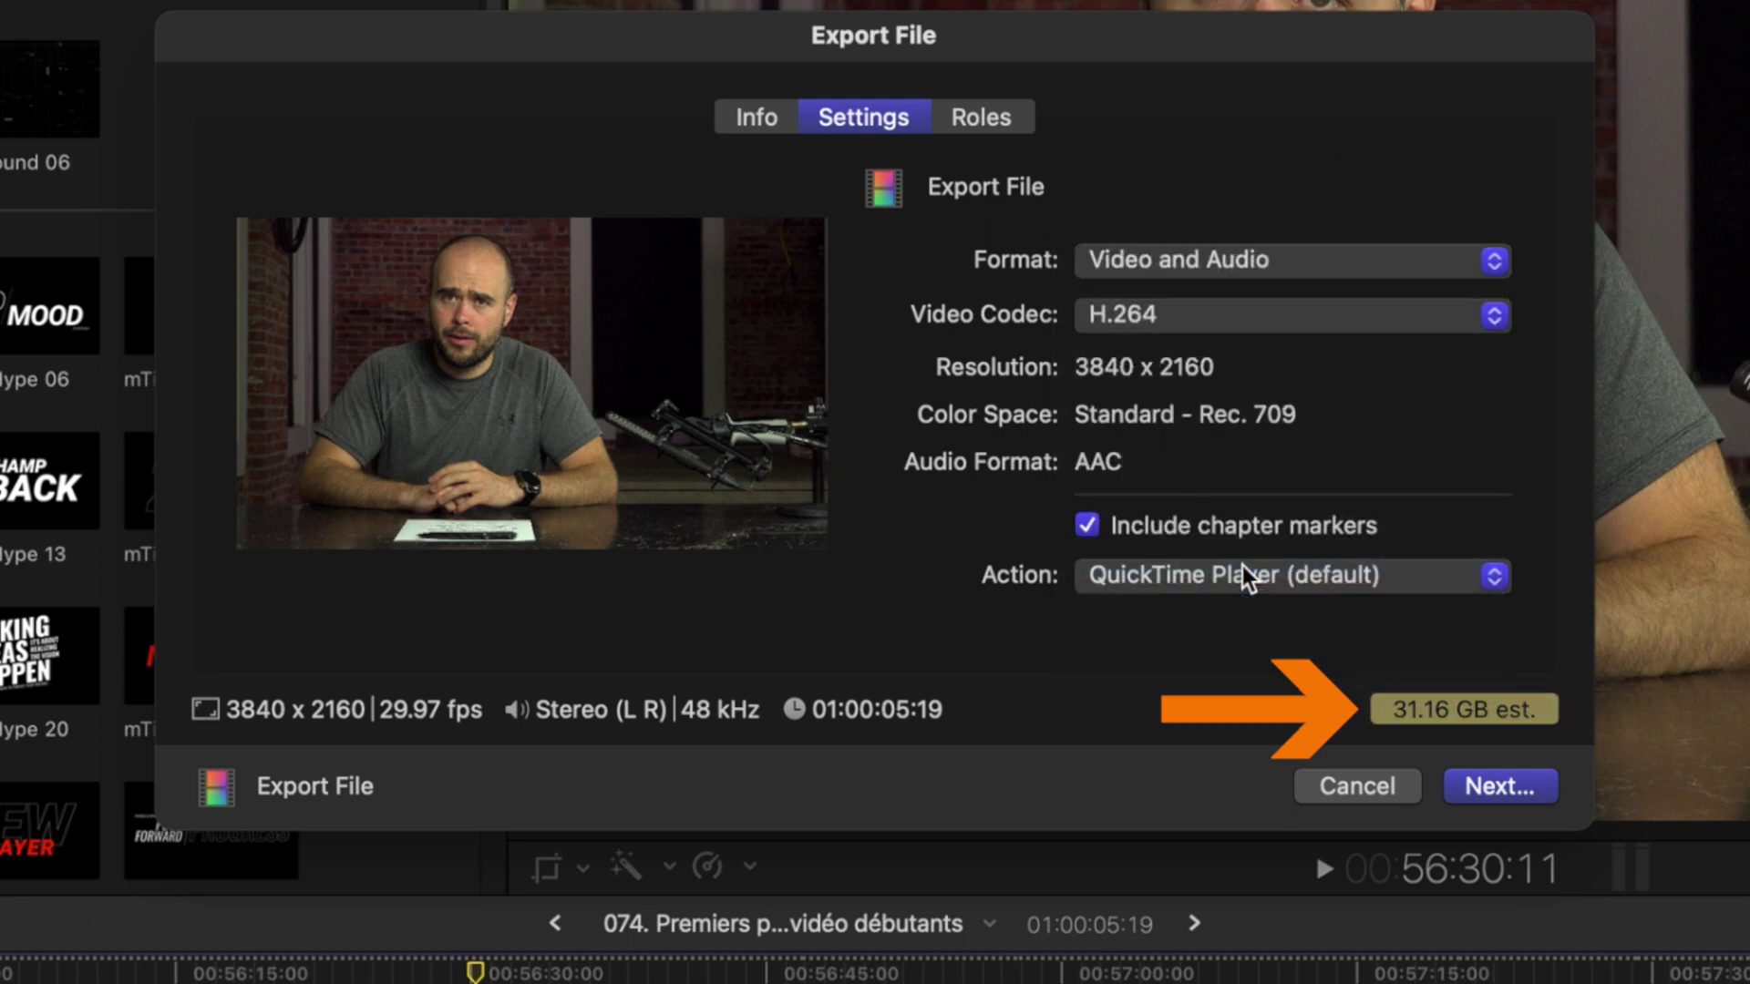
left_click(996, 132)
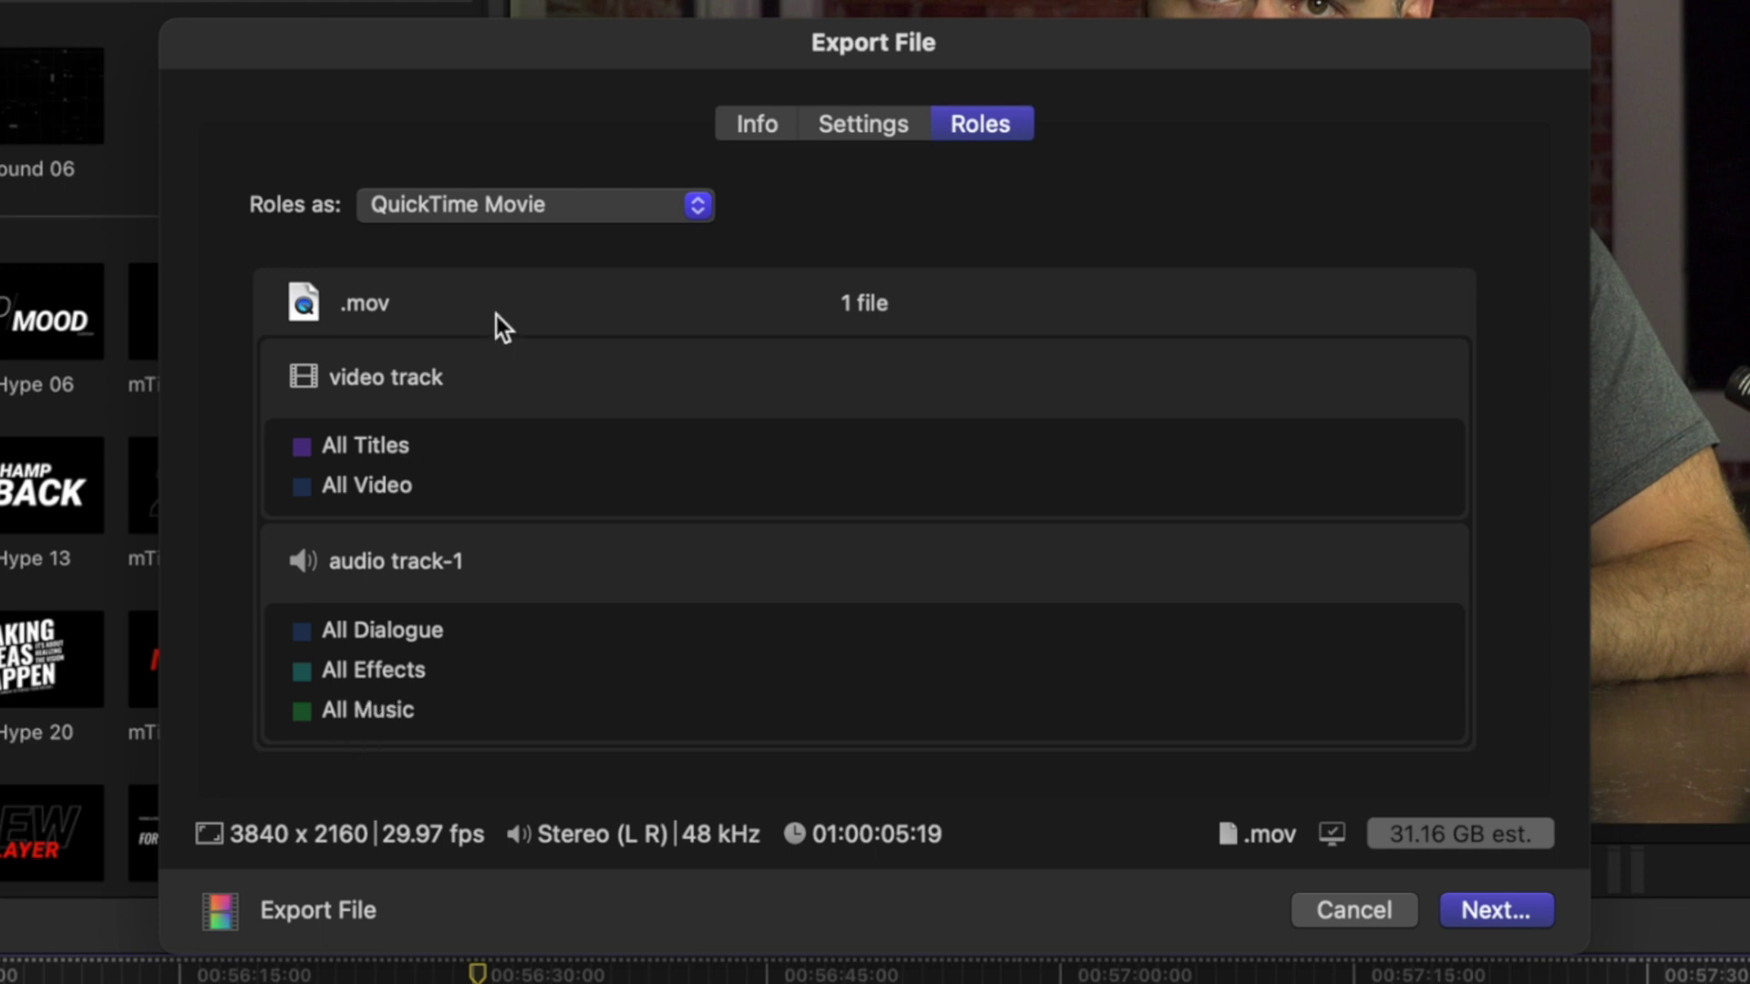
Set Roles as to Multitrack QuickTime Movie, then to Separate Files (two .mov, three .wav).
left_click(496, 211)
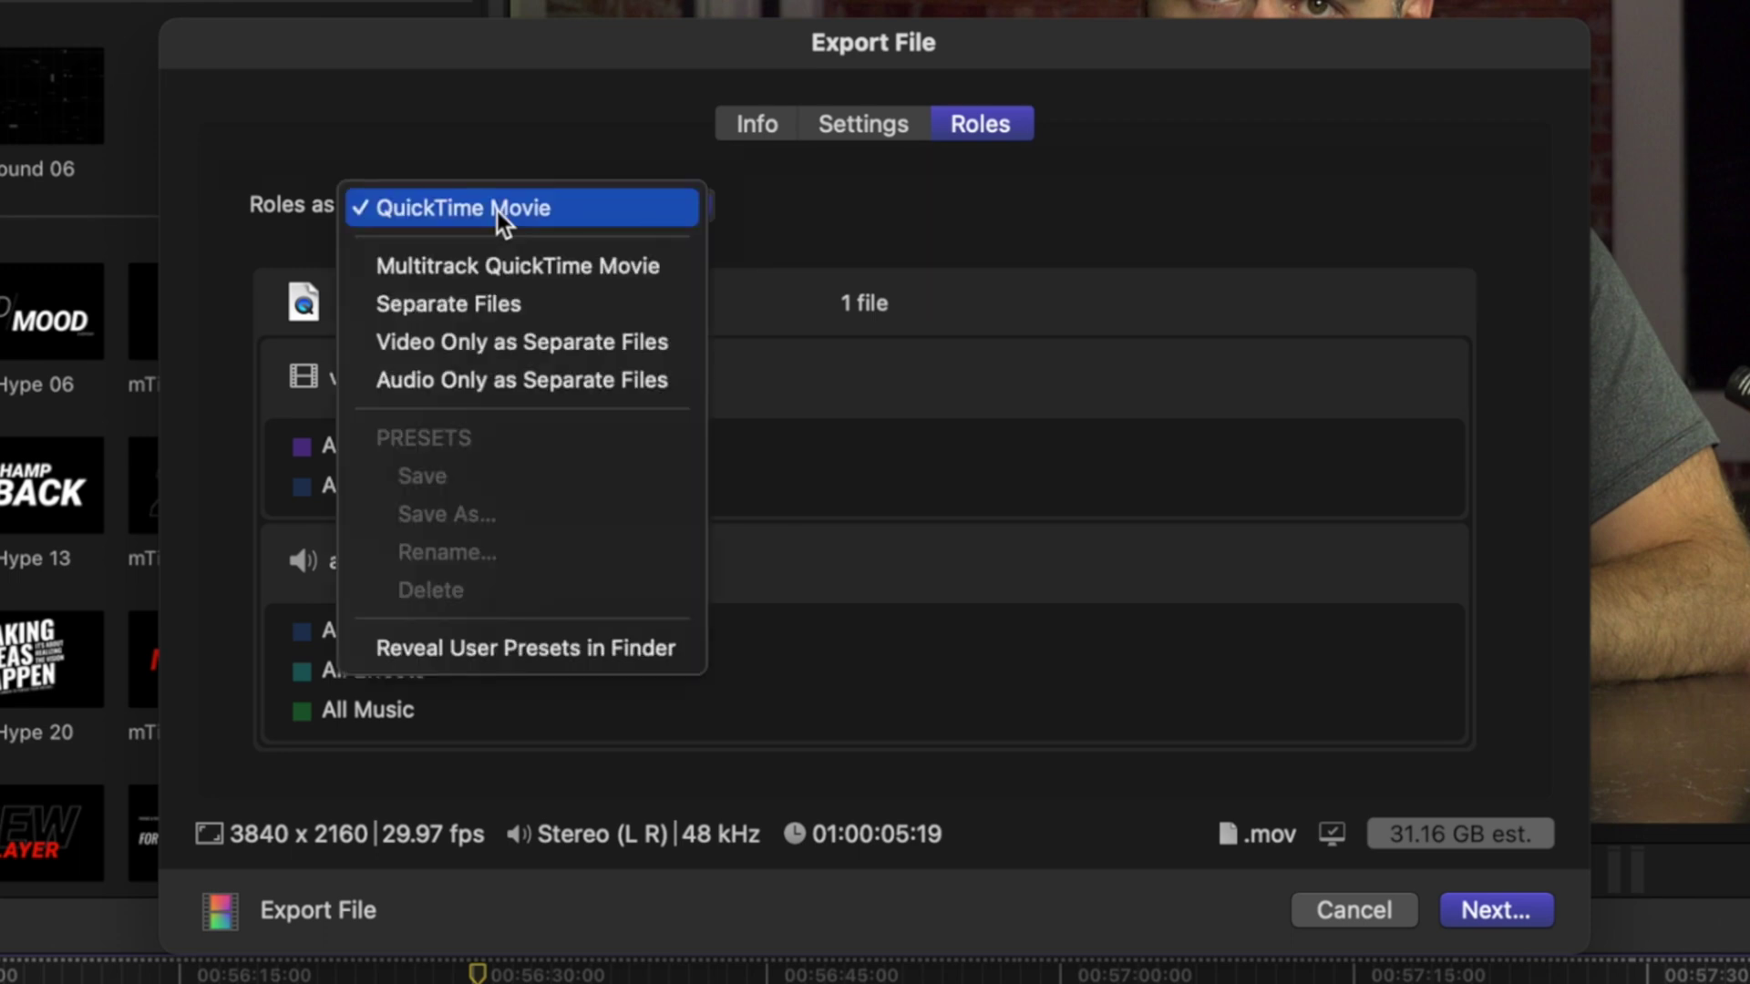
left_click(472, 273)
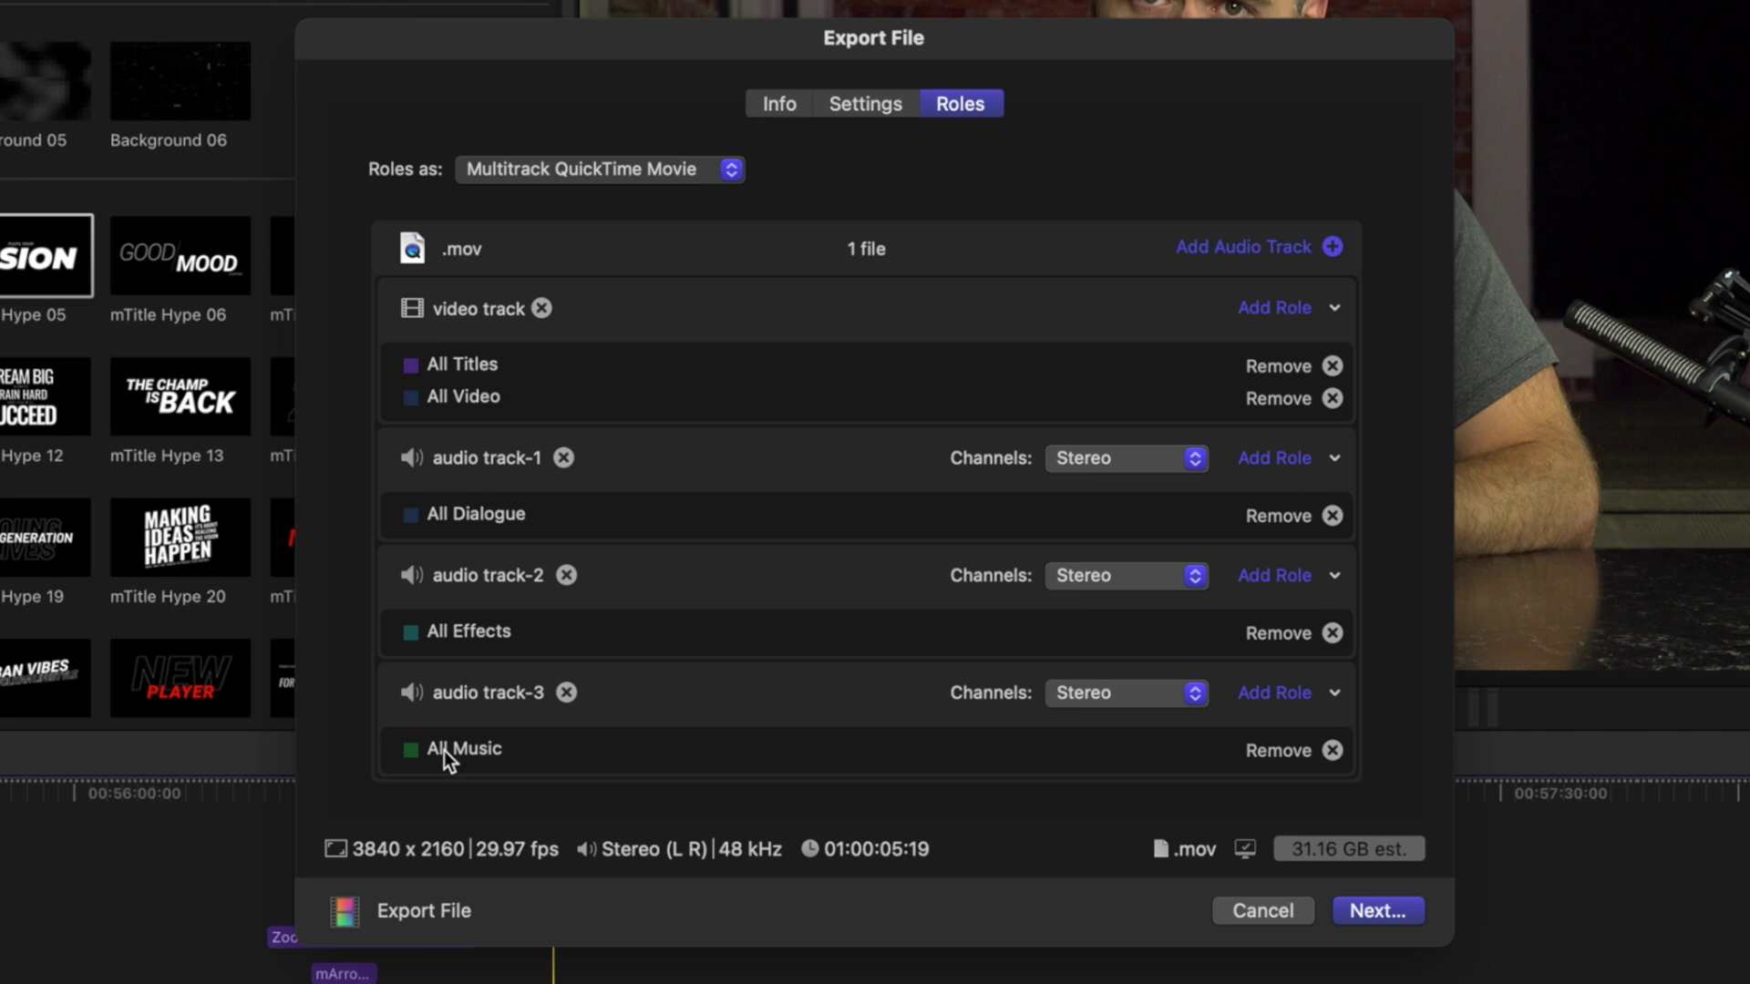
left_click(709, 180)
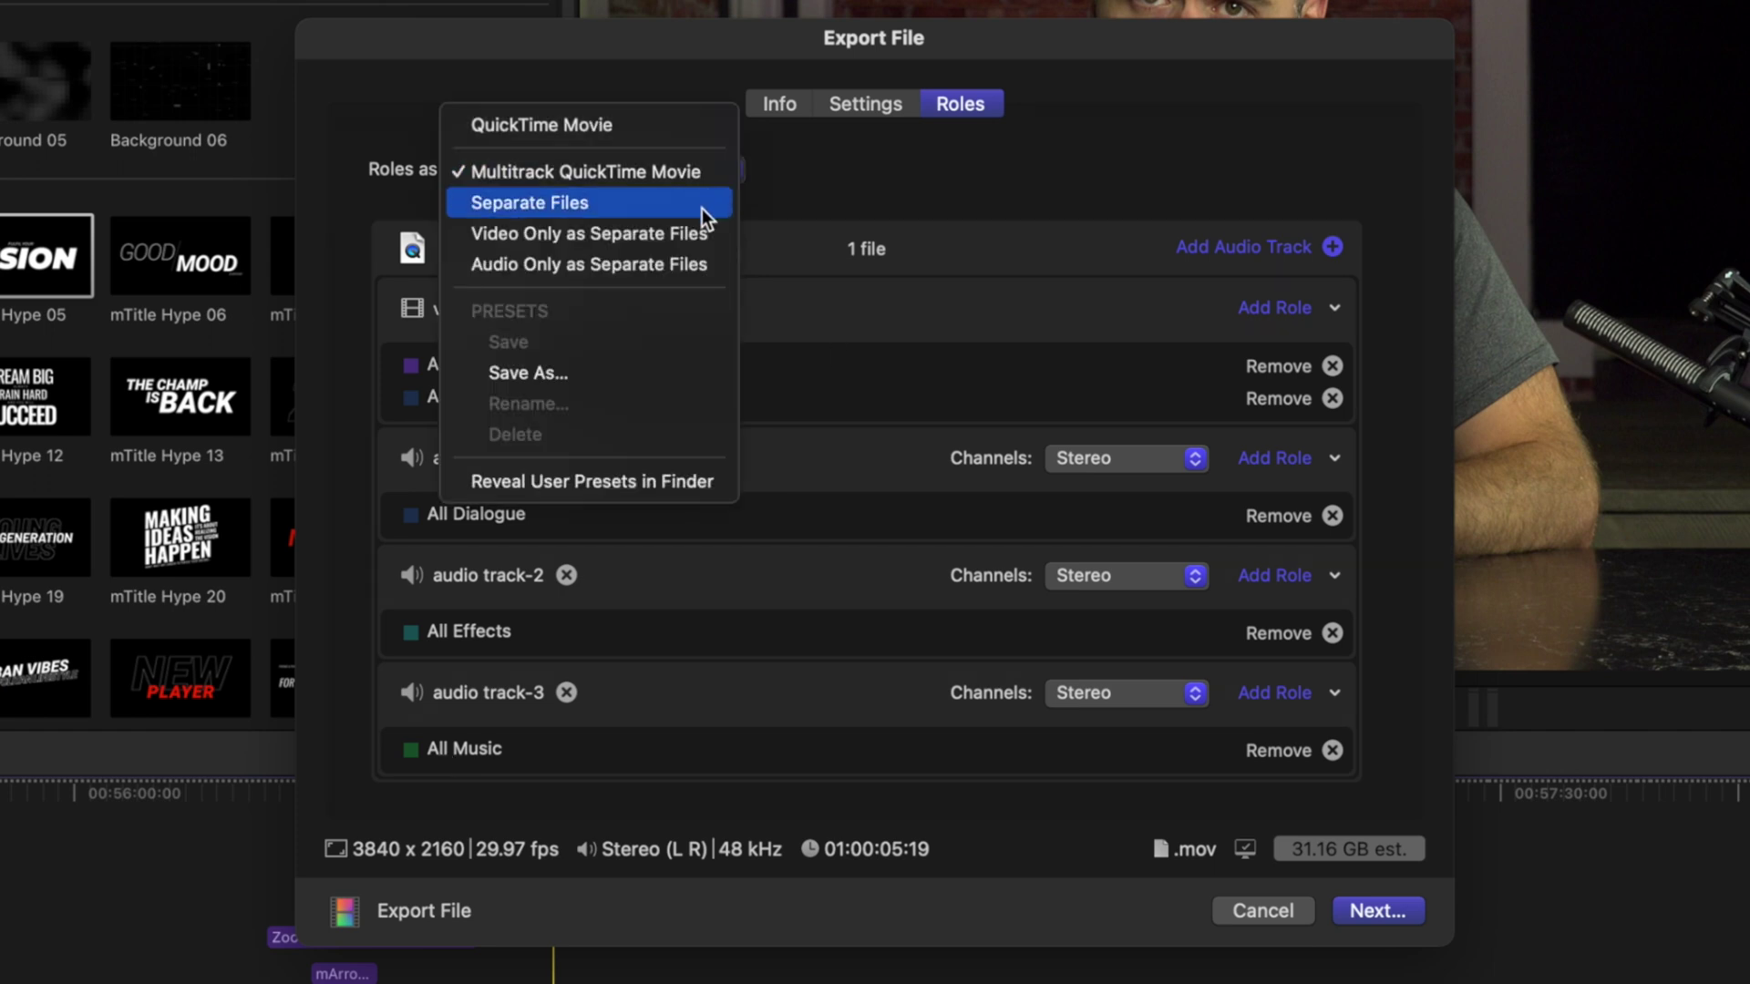
left_click(702, 205)
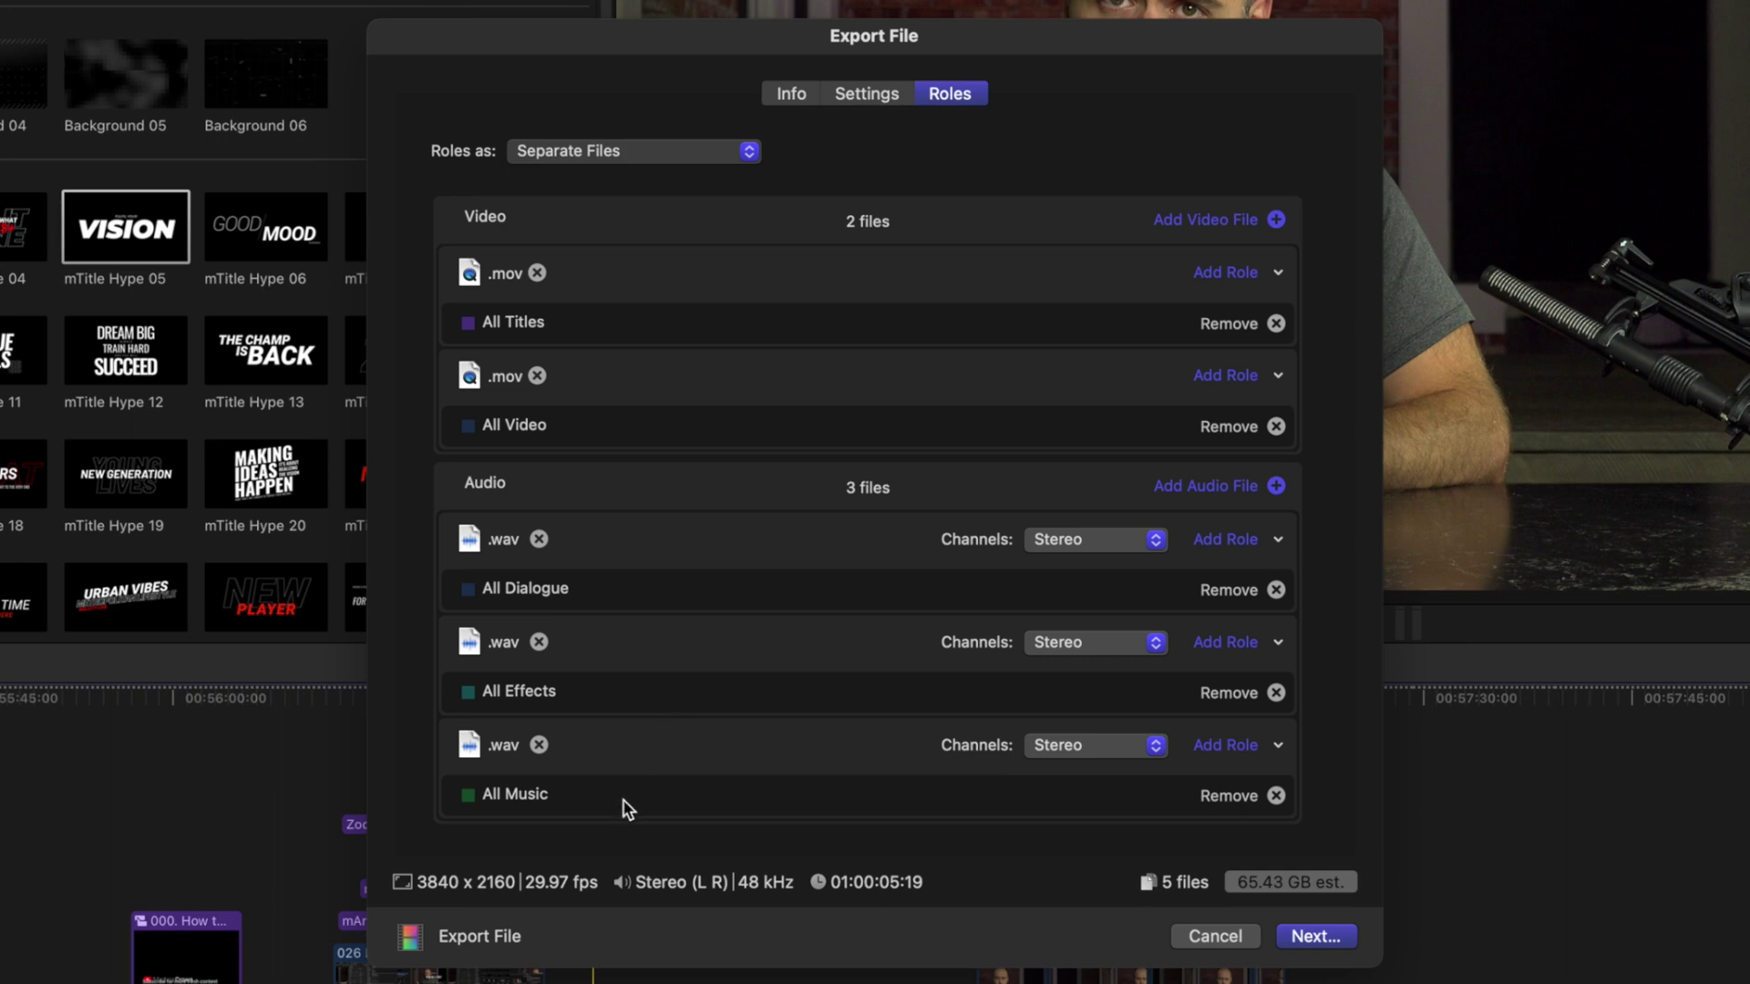
left_click(577, 153)
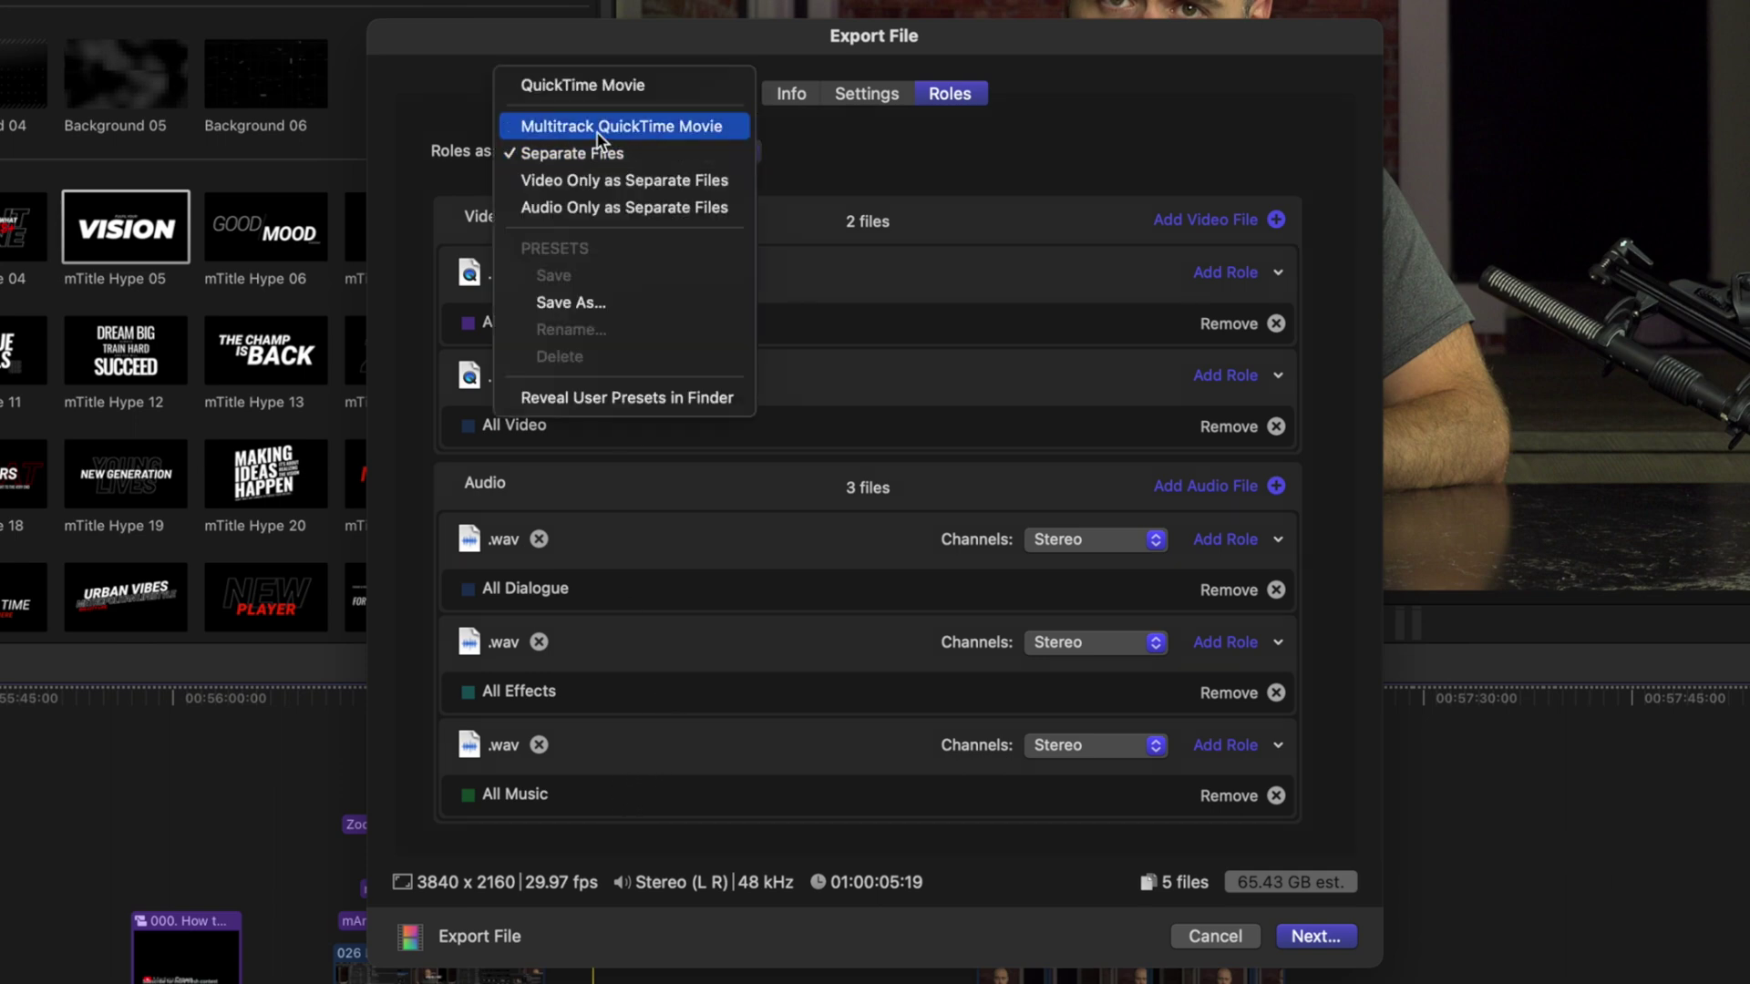
Switch Roles as to Multitrack QuickTime Movie, then back to a single QuickTime Movie.
left_click(596, 131)
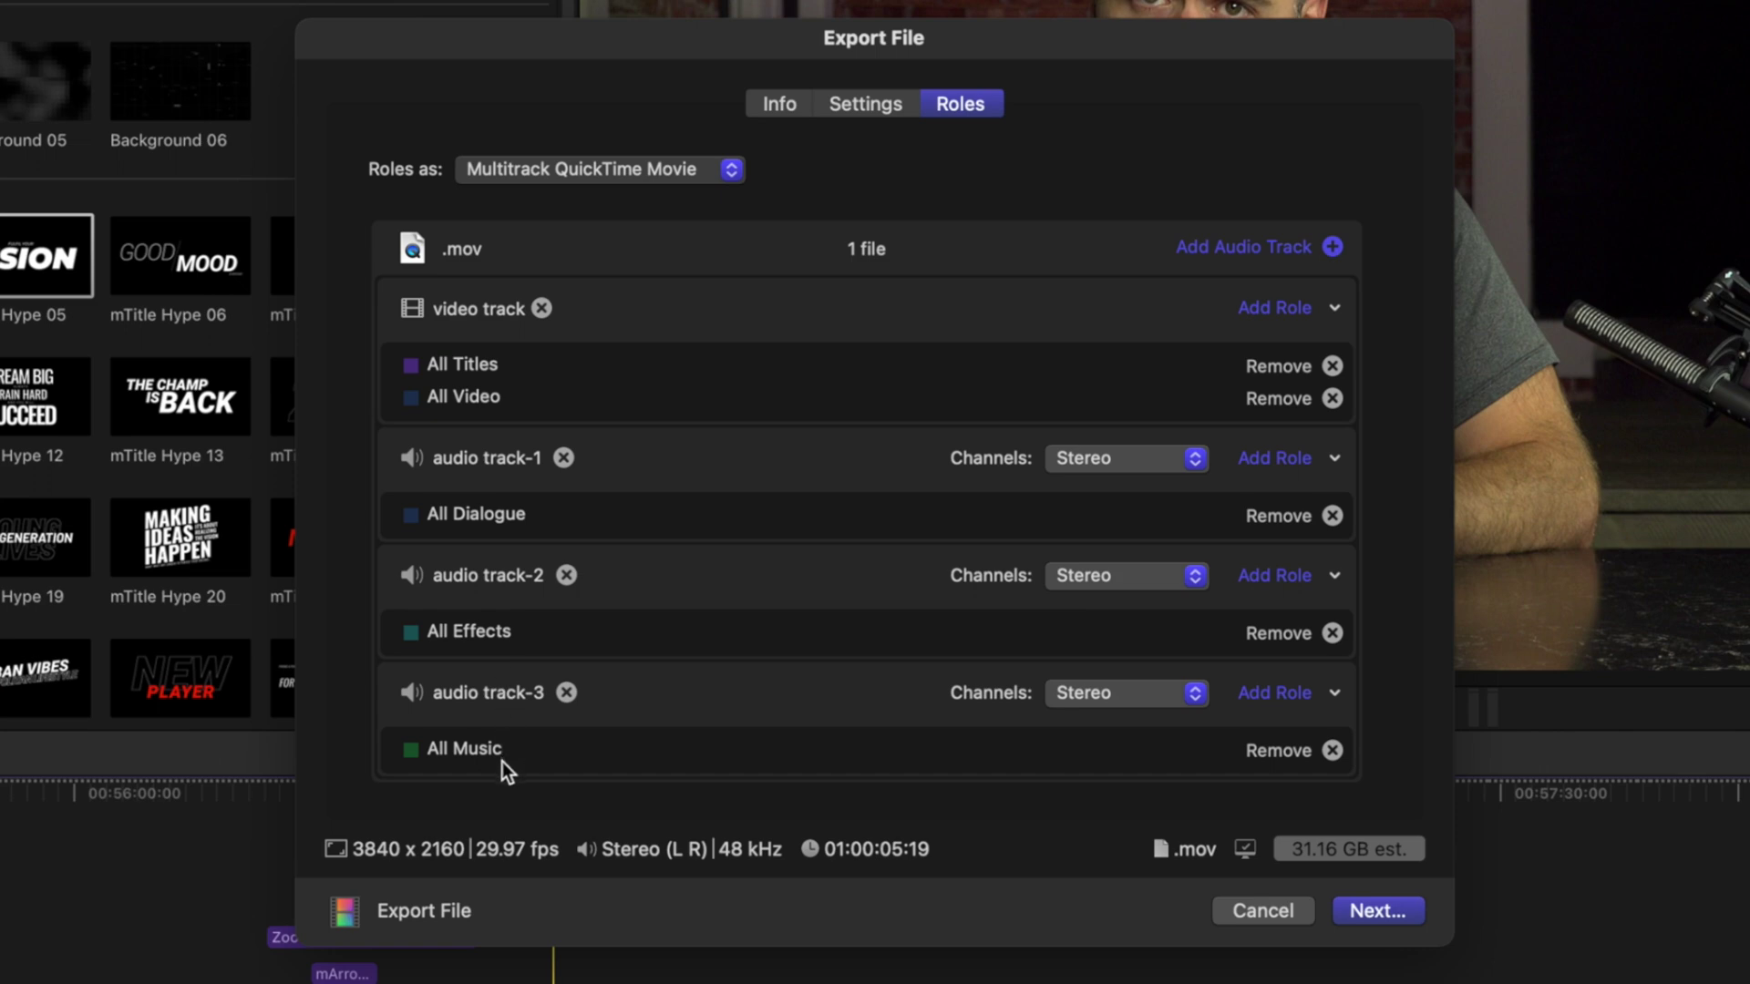
left_click(610, 174)
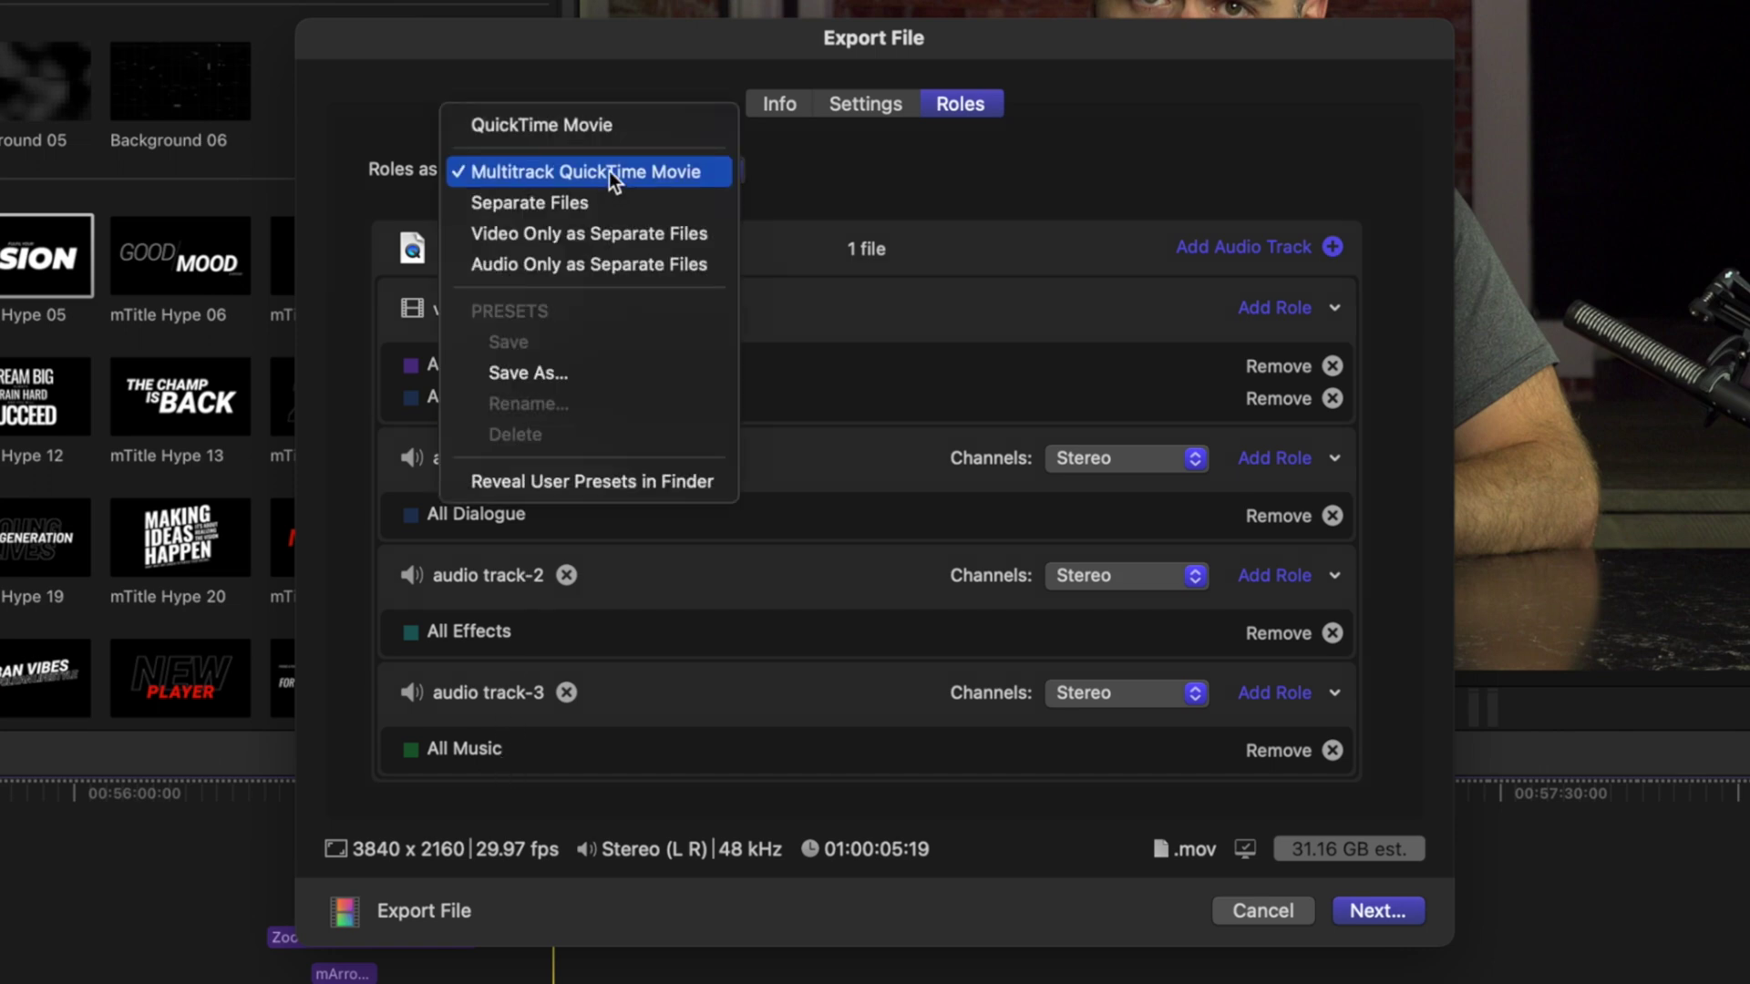
left_click(597, 126)
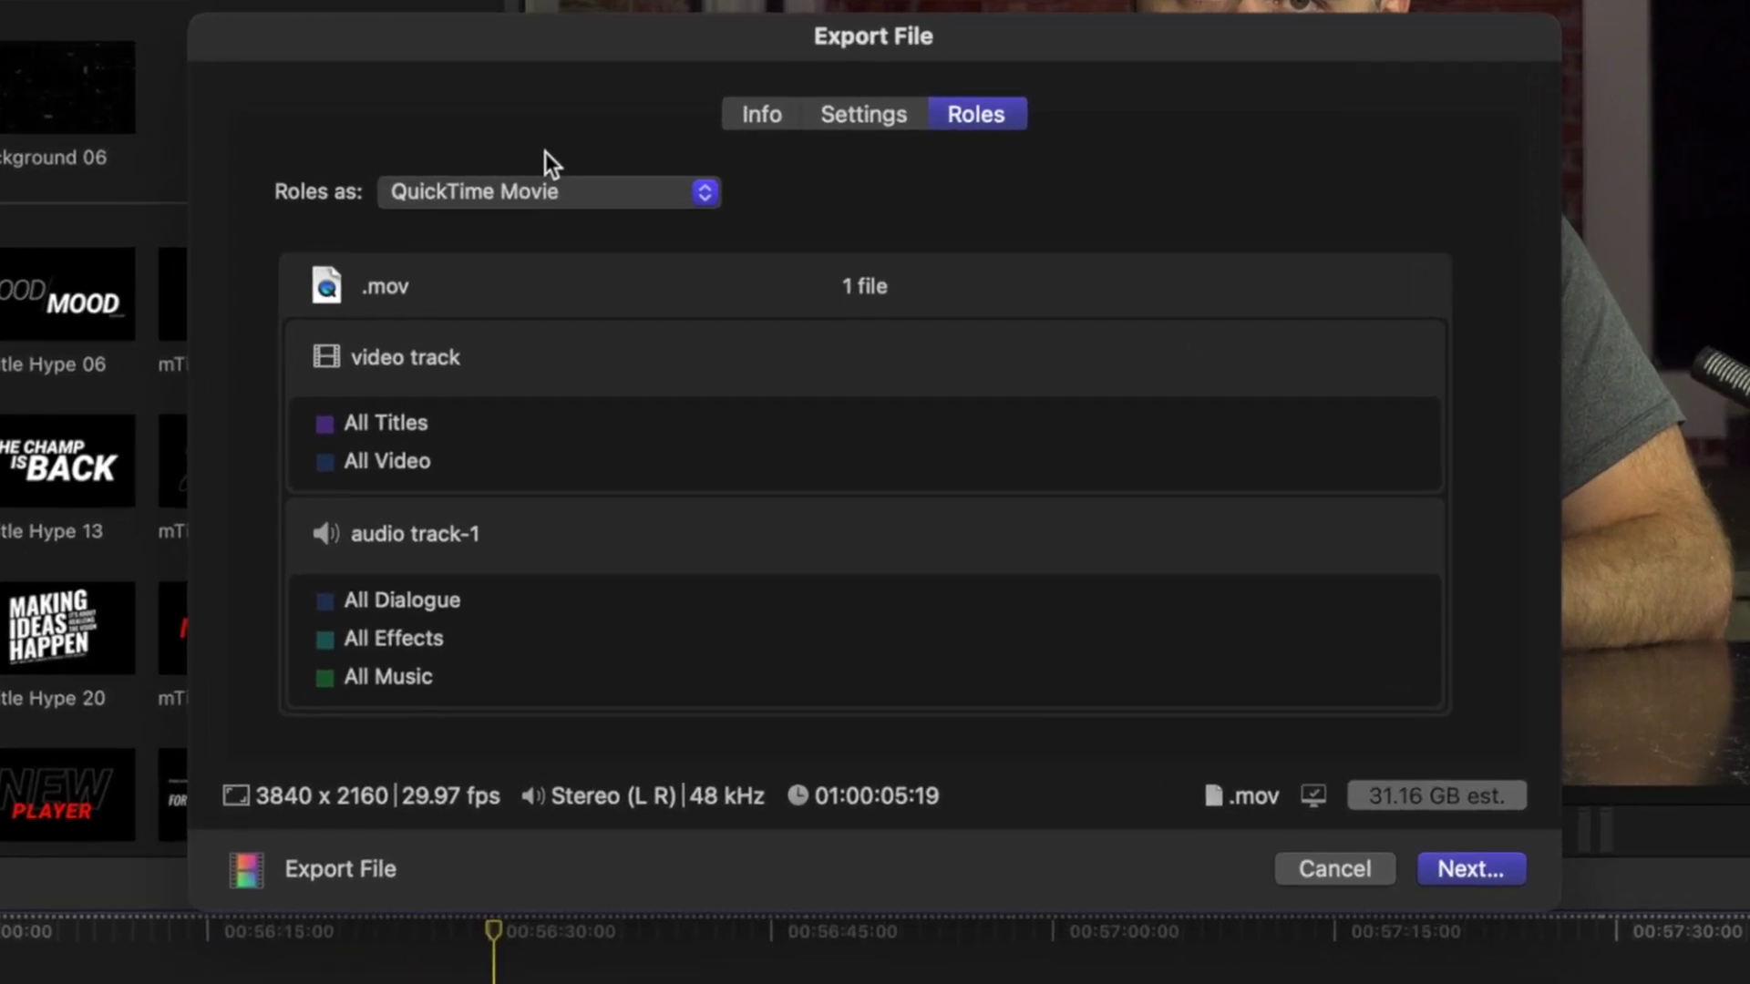
Set the export Format to Audio Only.
left_click(836, 124)
left_click(1191, 249)
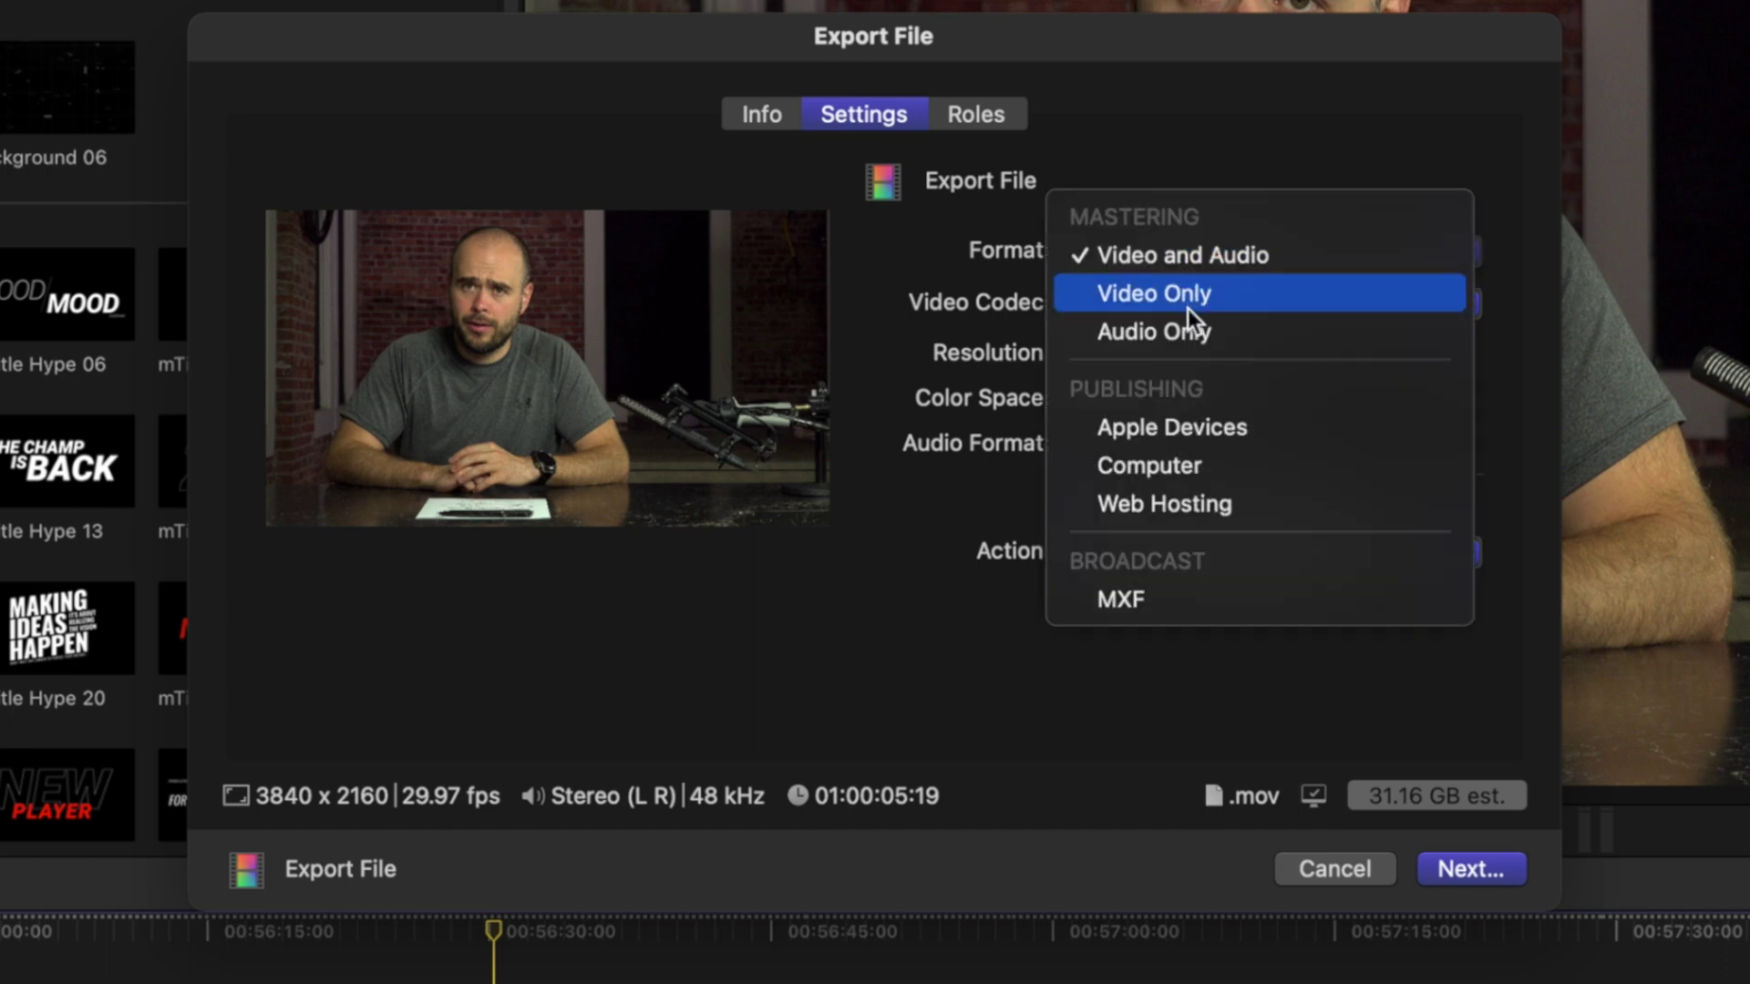
left_click(1186, 326)
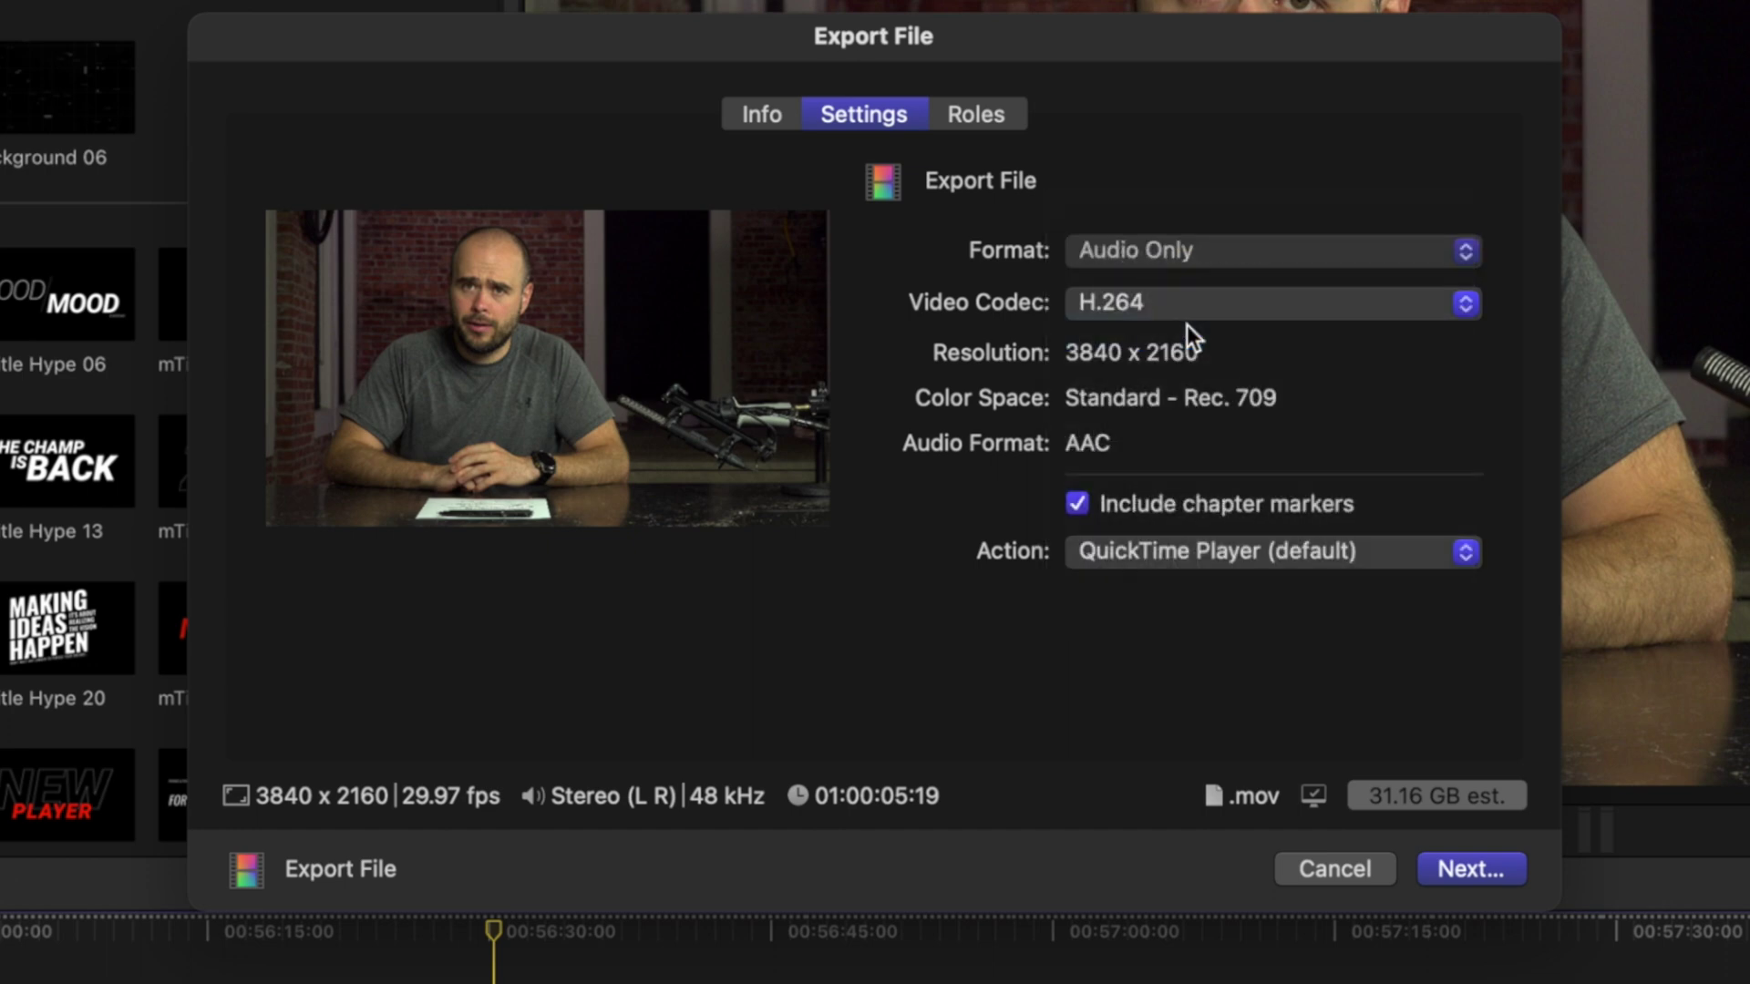
Export the dialogue, effects and music roles as three separate WAV files.
left_click(971, 108)
left_click(655, 202)
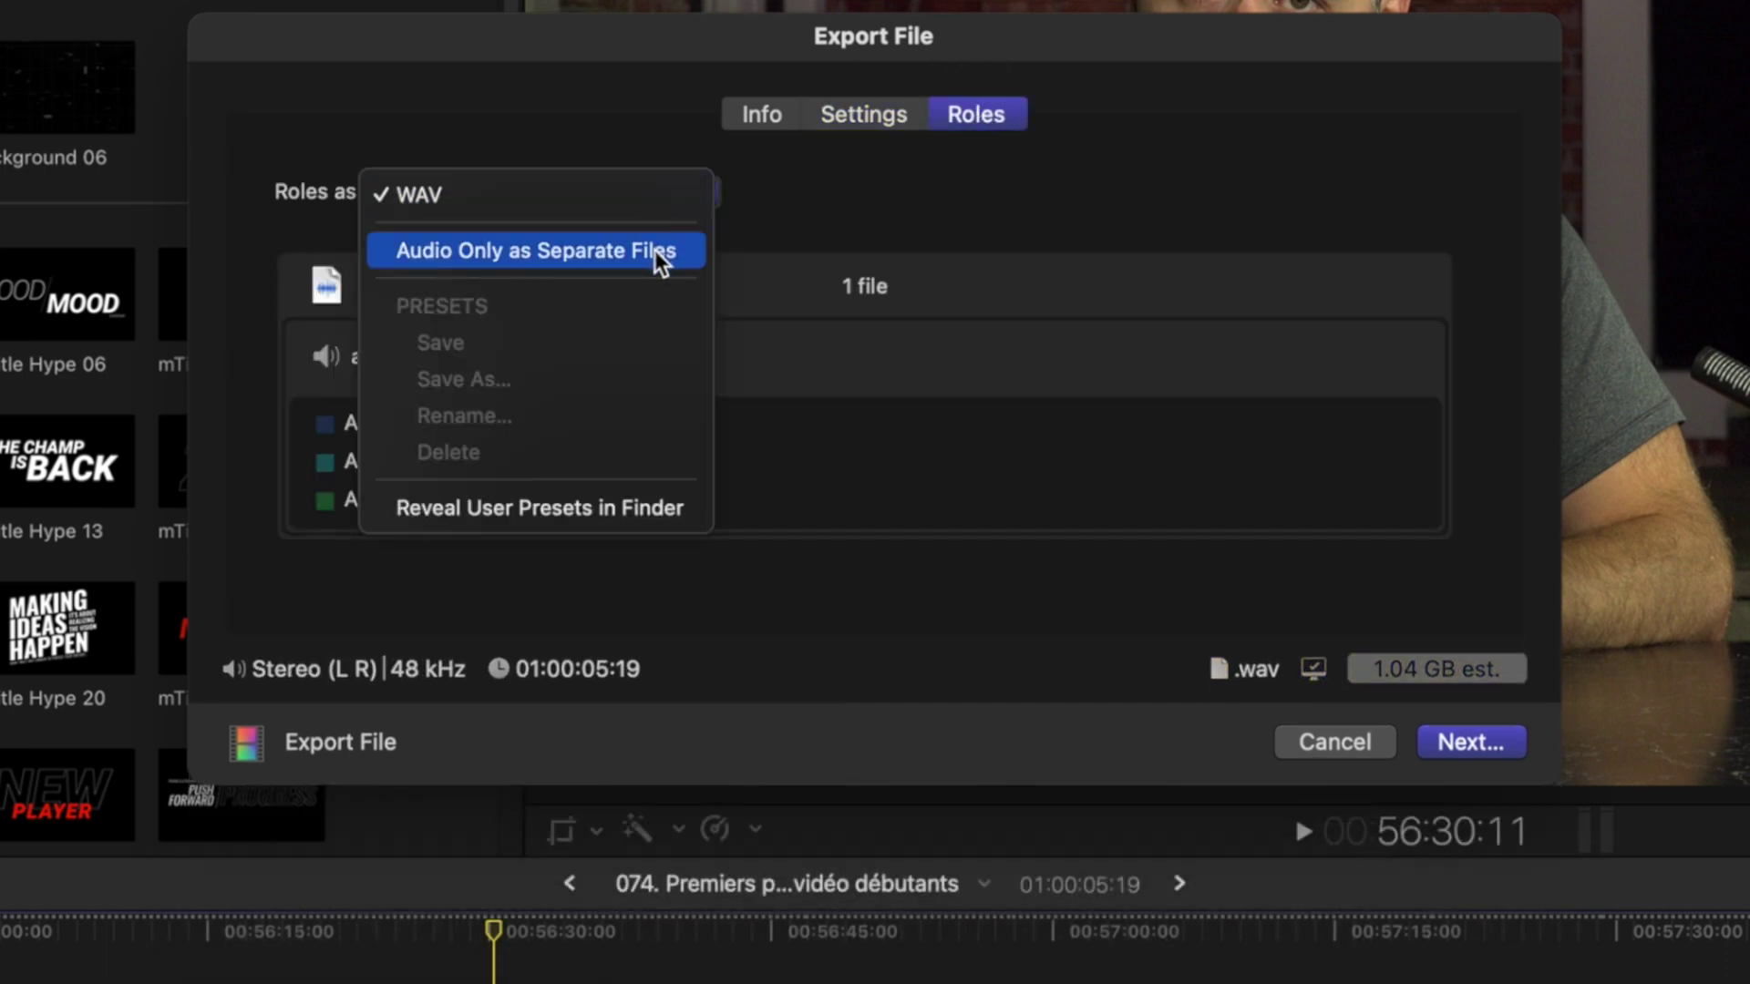
left_click(655, 250)
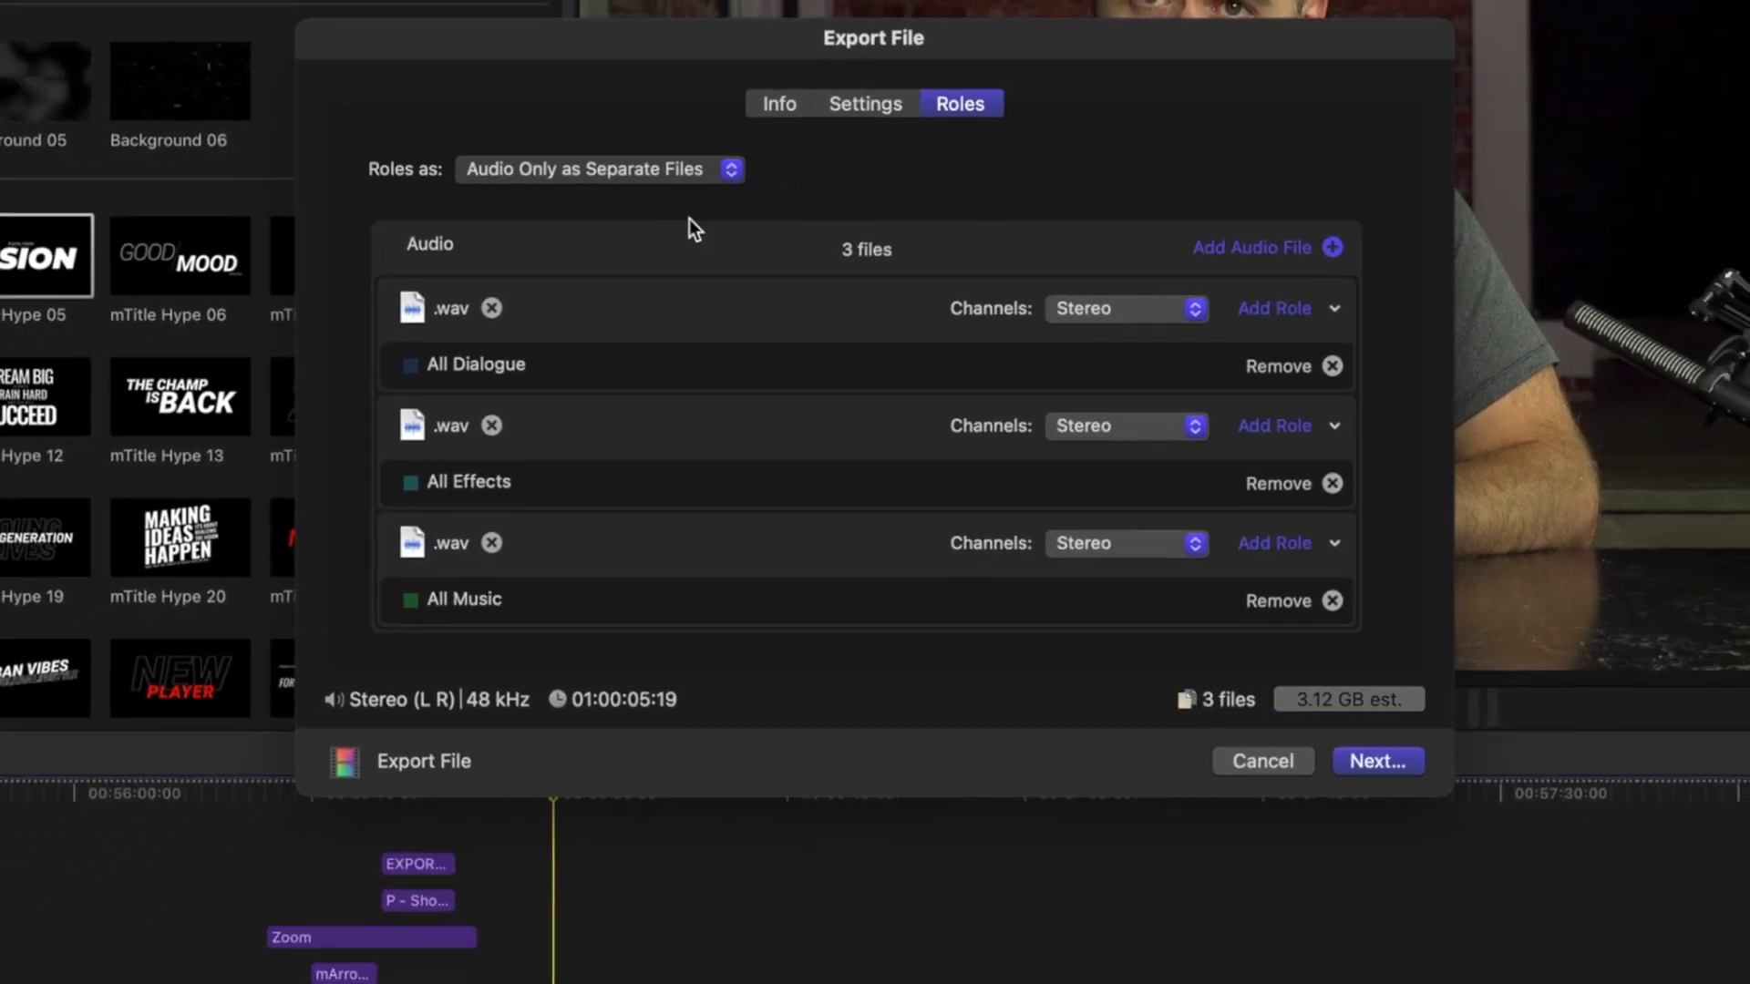
left_click(844, 109)
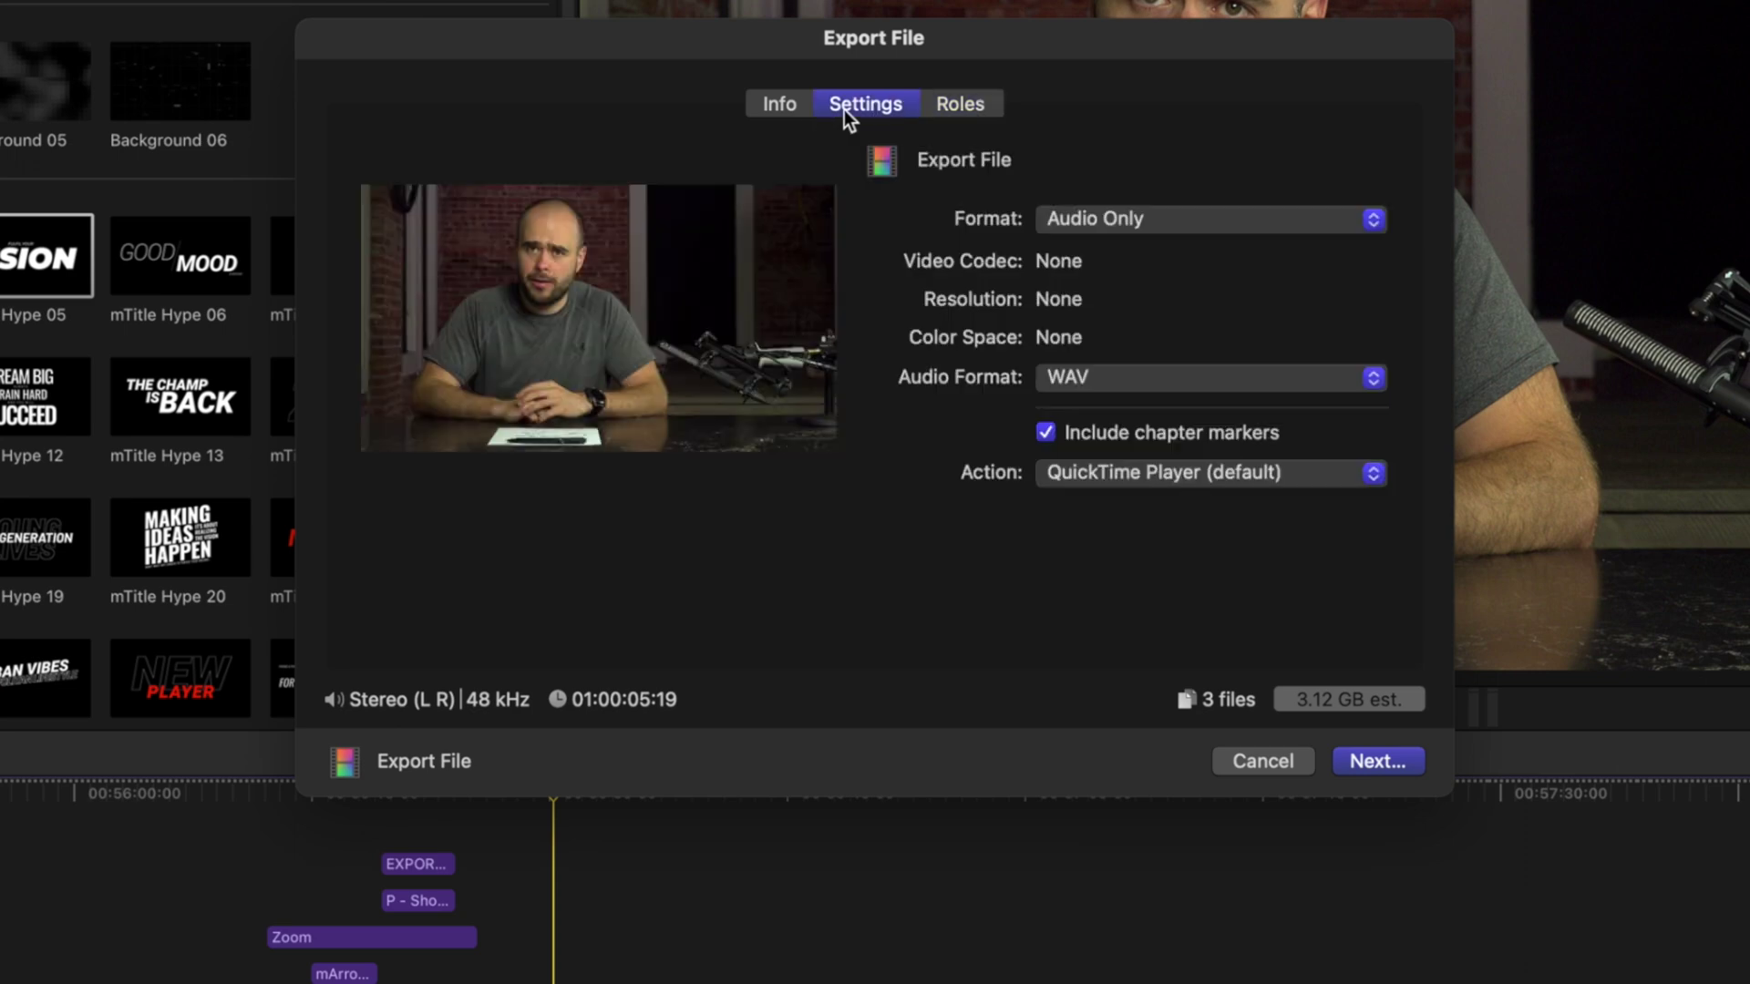
left_click(1384, 763)
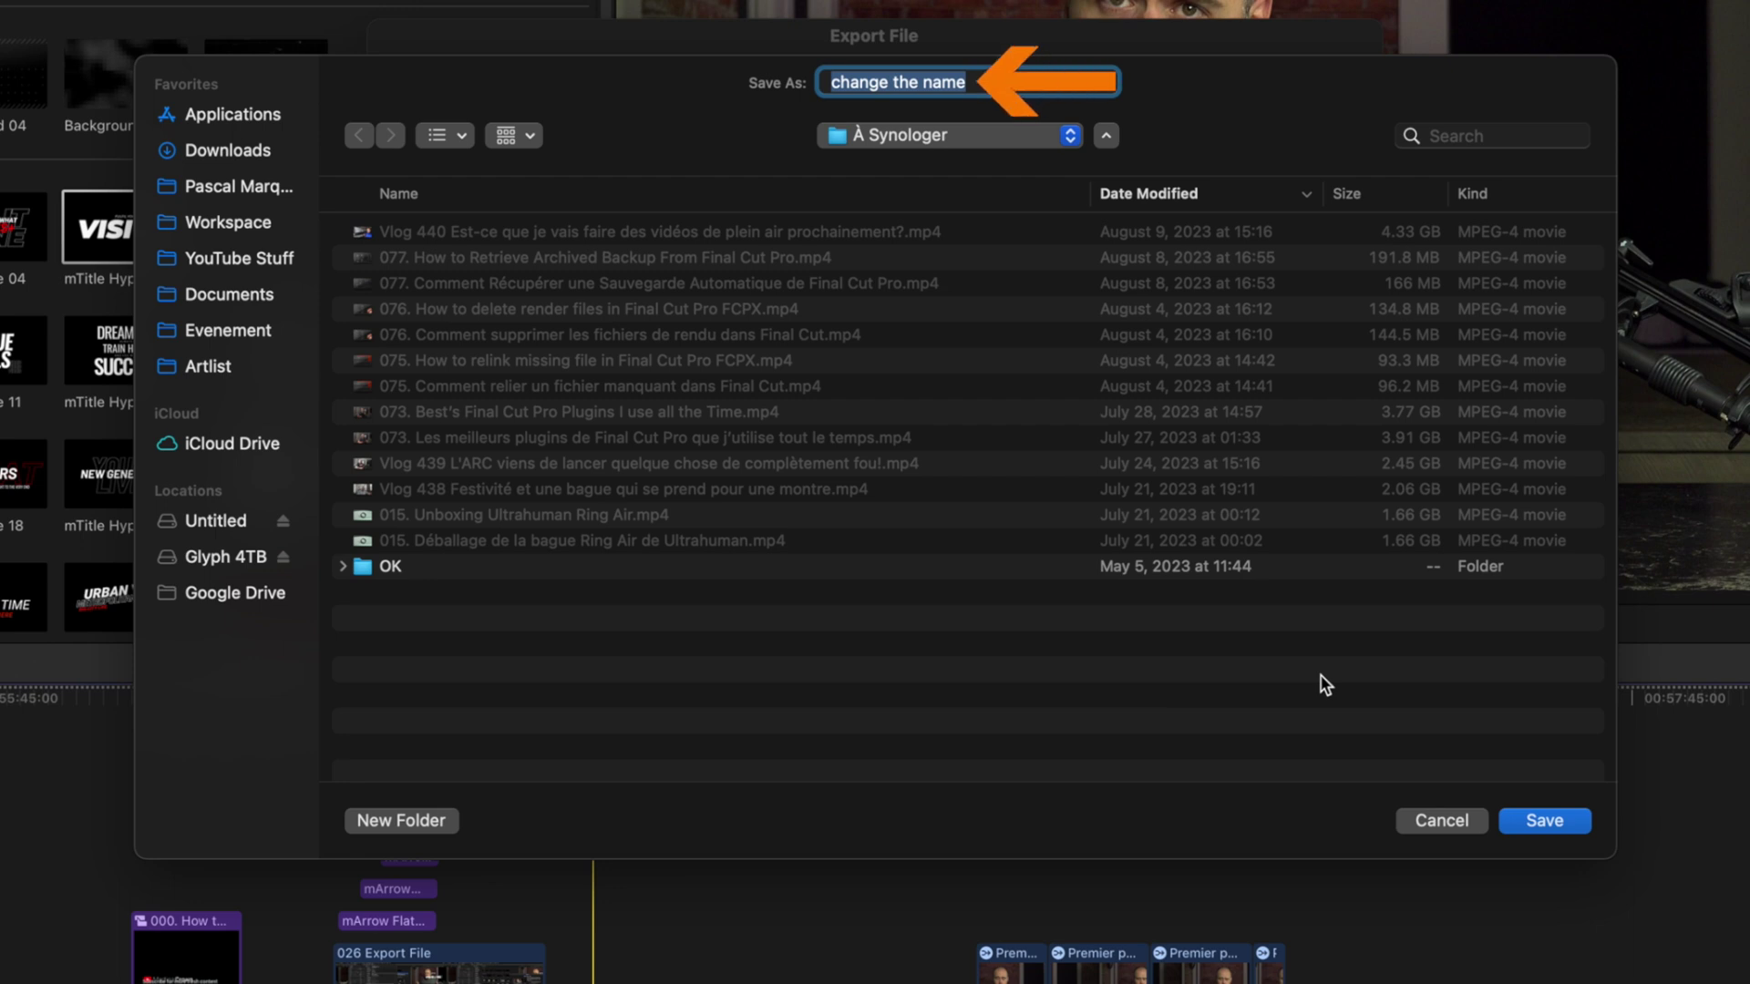
Rename the export file to 'change it again'.
left_click_drag(966, 82, 793, 71)
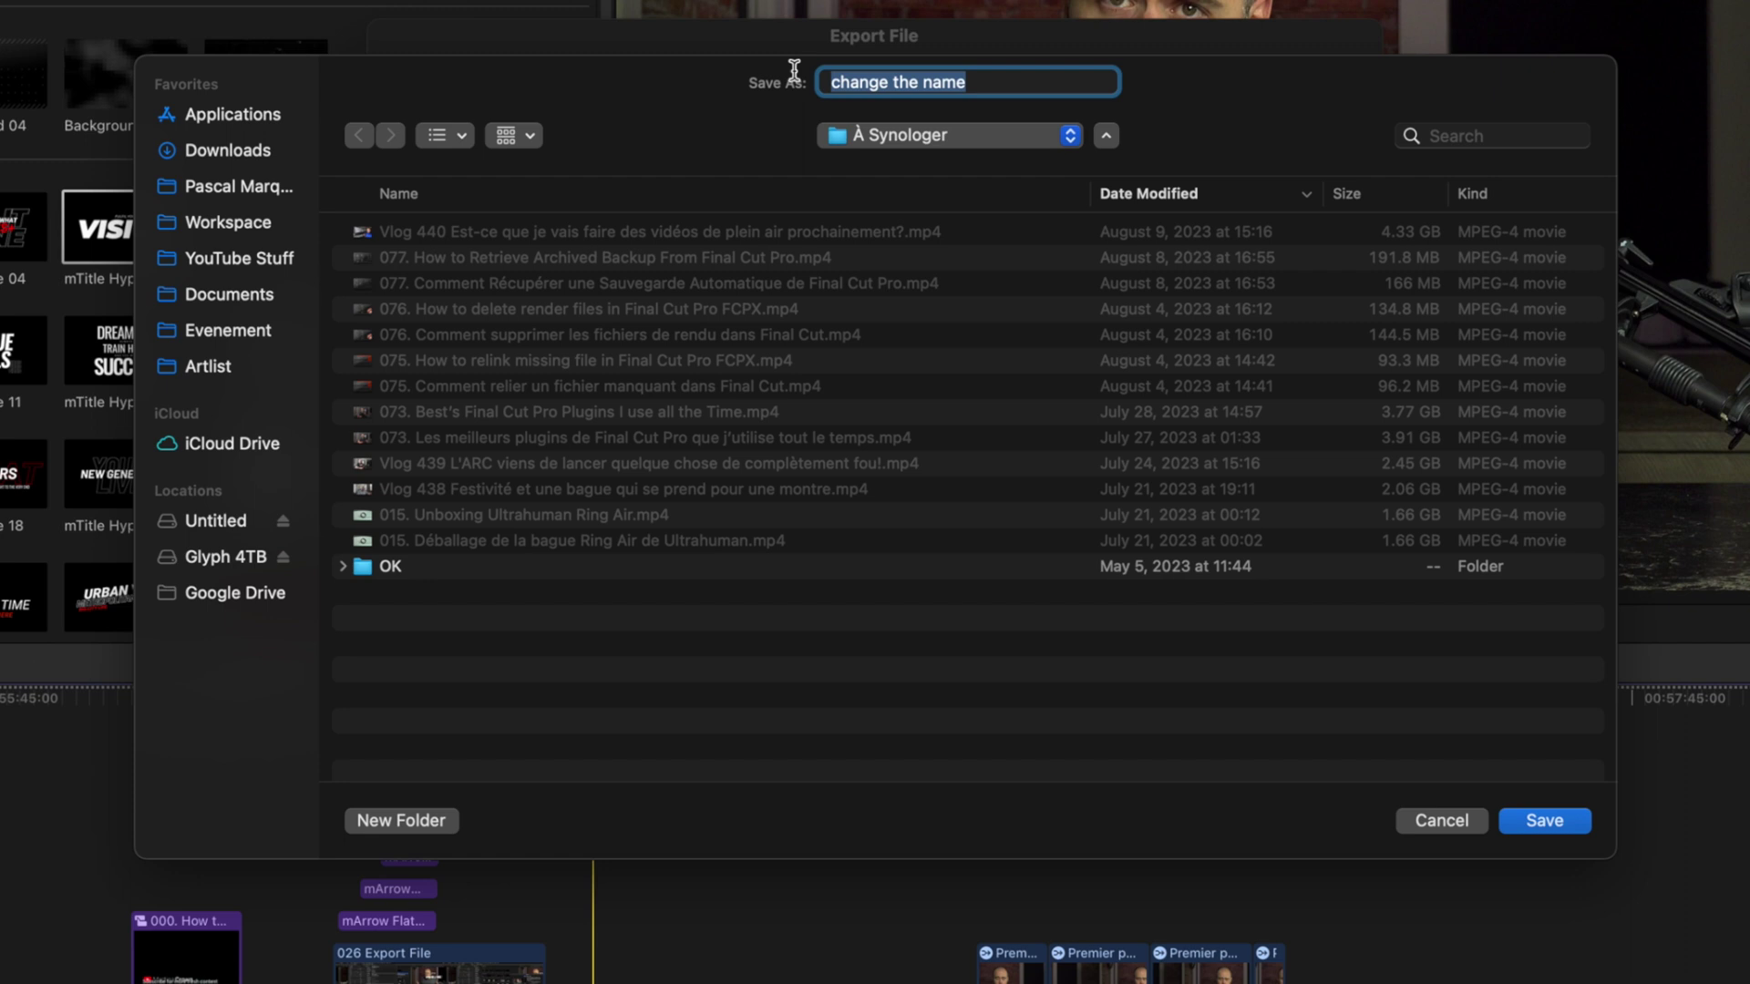
type("change it again")
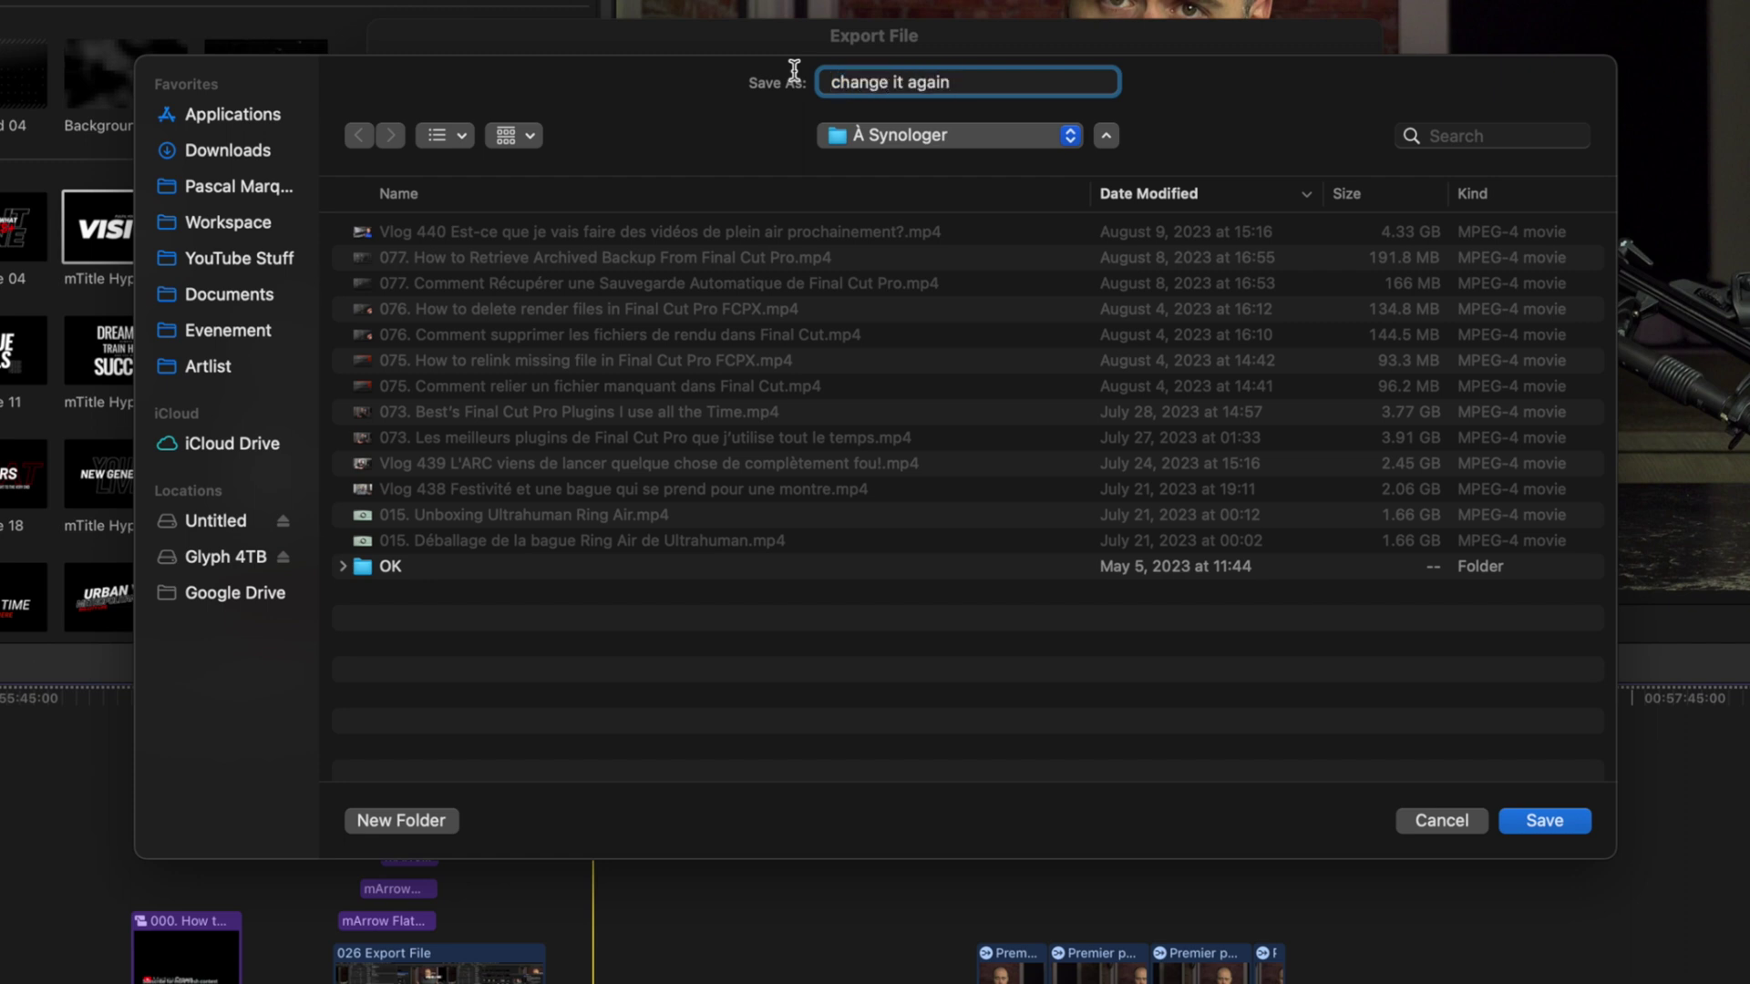